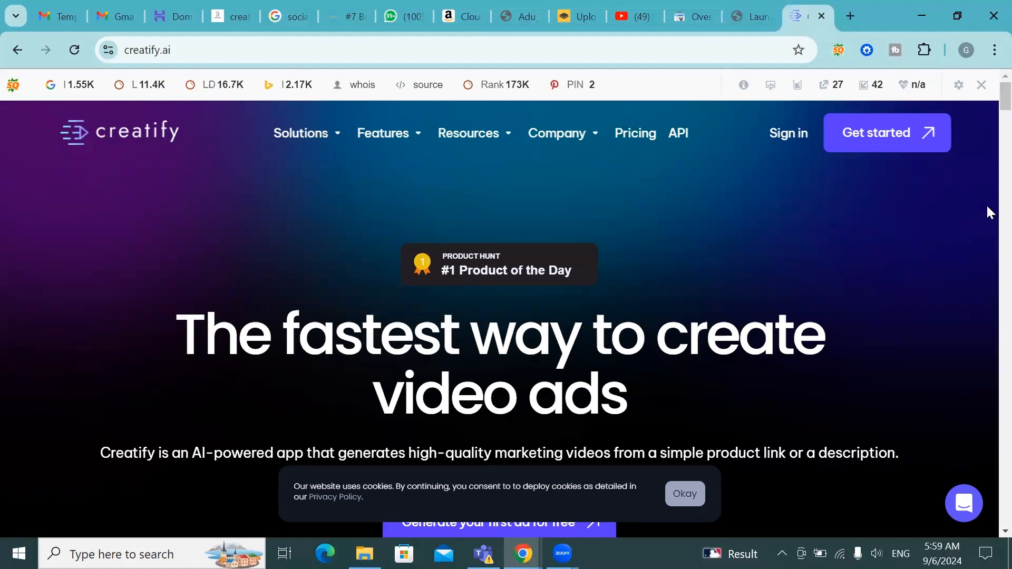
Start generating a free ad from the Creatify homepage and choose to upload the product details manually.
drag(1004, 104, 1005, 112)
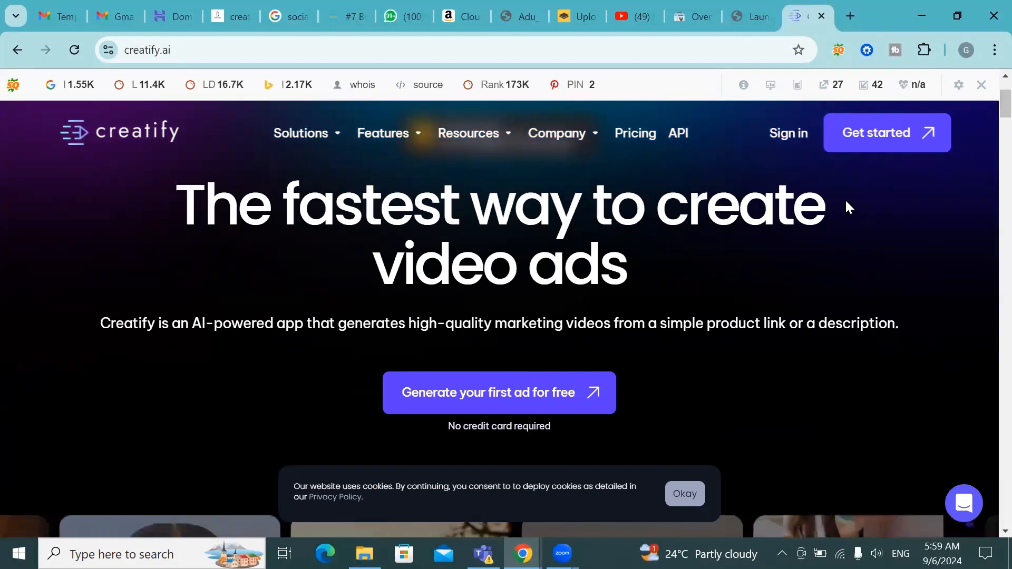
click(548, 405)
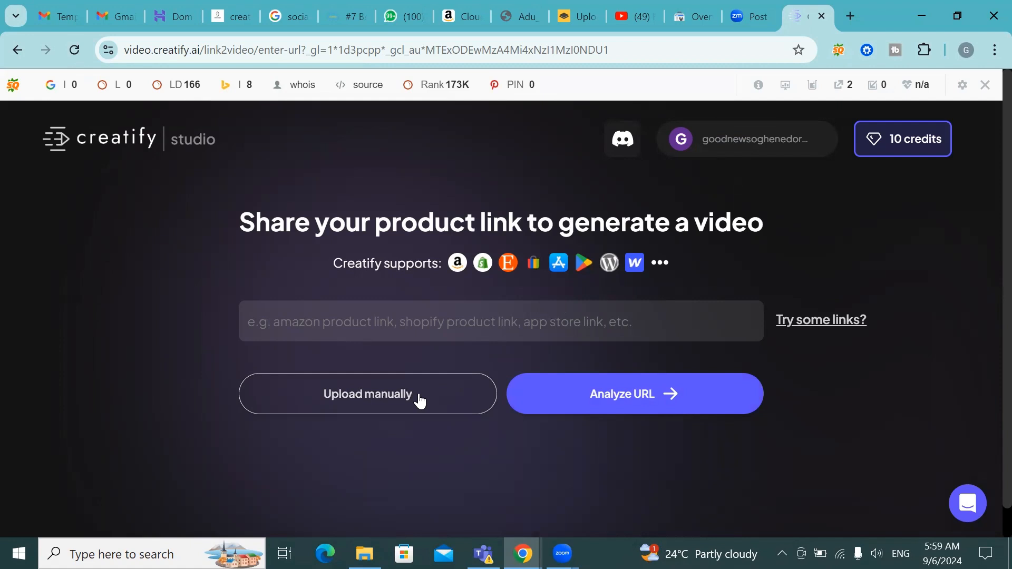
click(420, 401)
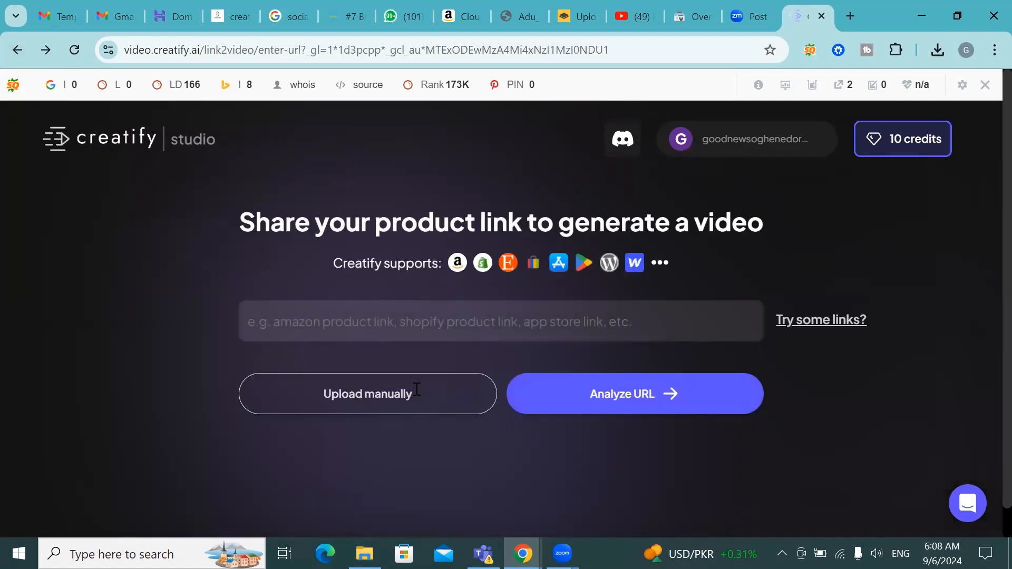
click(418, 391)
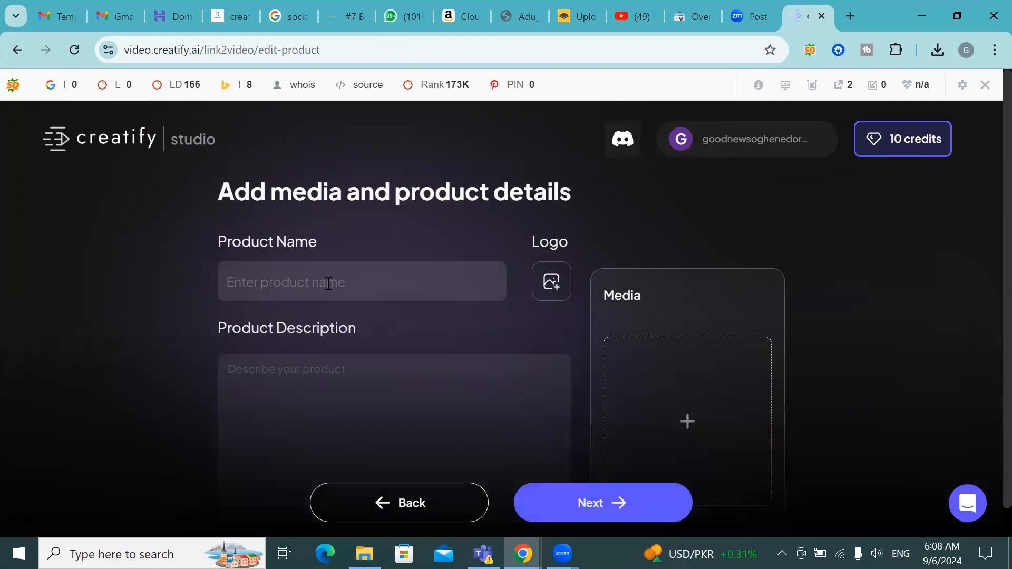
Name the product SEARCH ENGINE OPTIMIZATION and describe it with how-to lines on content, keyword research, meta tags, readability, Google ranking, on-page/off-page and local SEO.
text(SEARCH ENGINE)
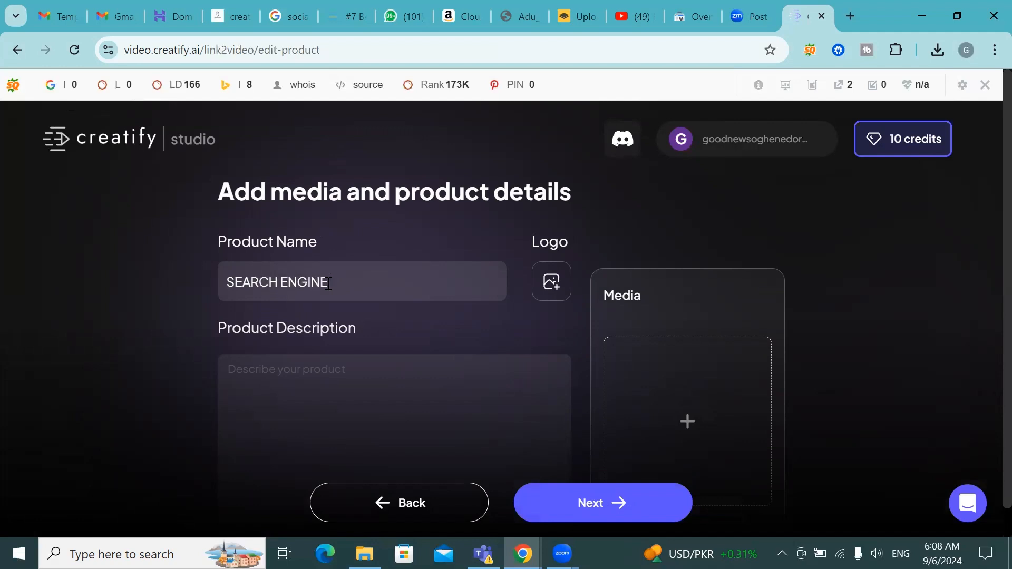
text( OPTIMIZATION)
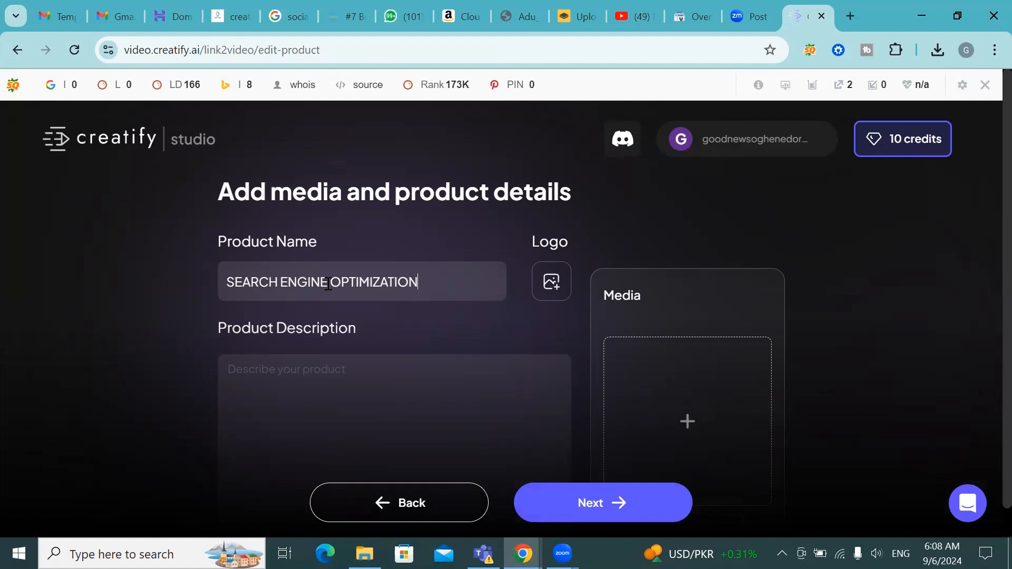
click(262, 387)
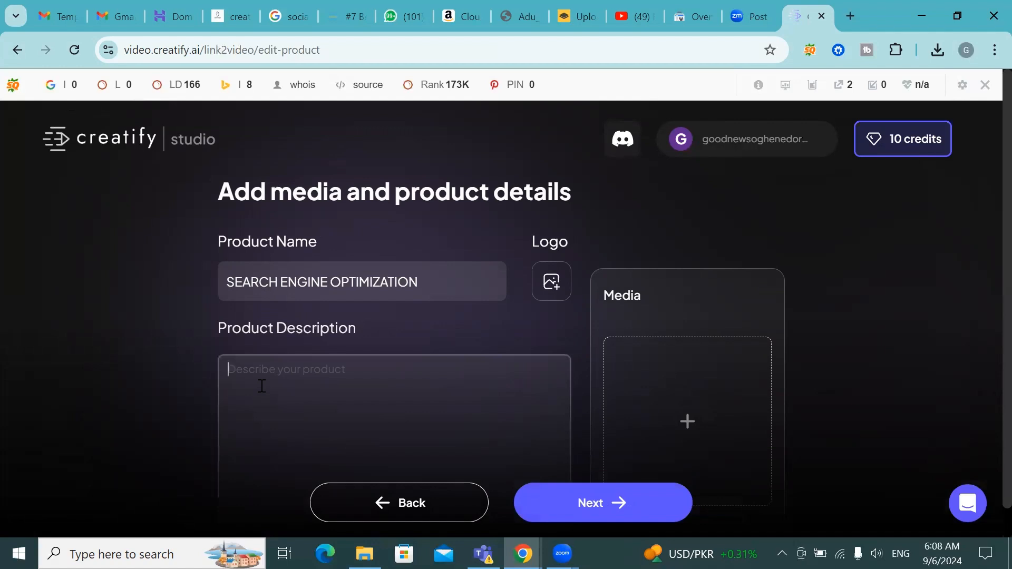
text(how to craft compelling content how to do keyword research how to optmize meta tags and titles how to optimize for readability and speed how to write content that will rank on Google how to do on-page and off-page SEO how to do local SEO)
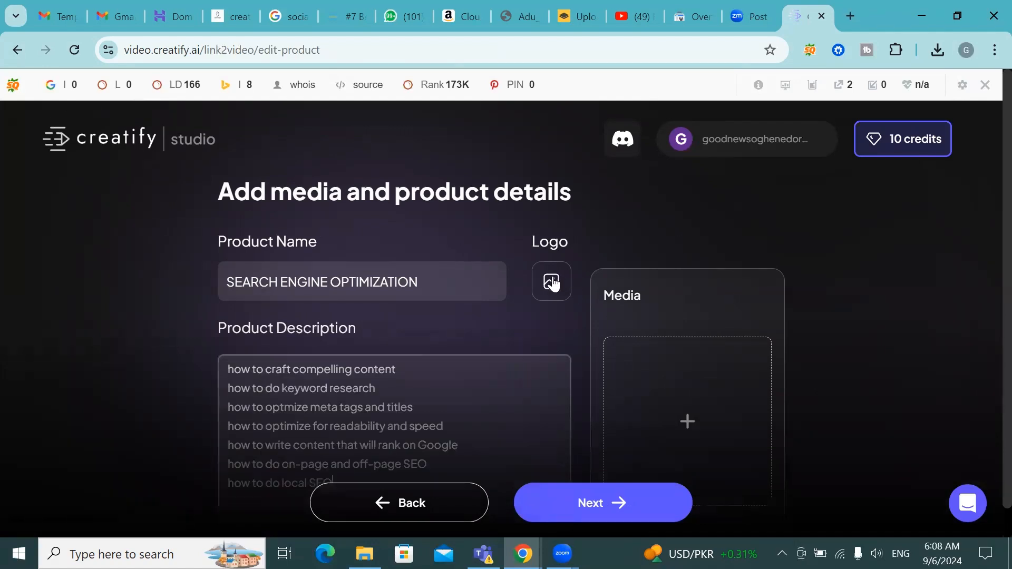
Upload "WhatsApp Image 2024-09-06 at 6.01.09 AM" from Downloads as the product logo.
click(552, 283)
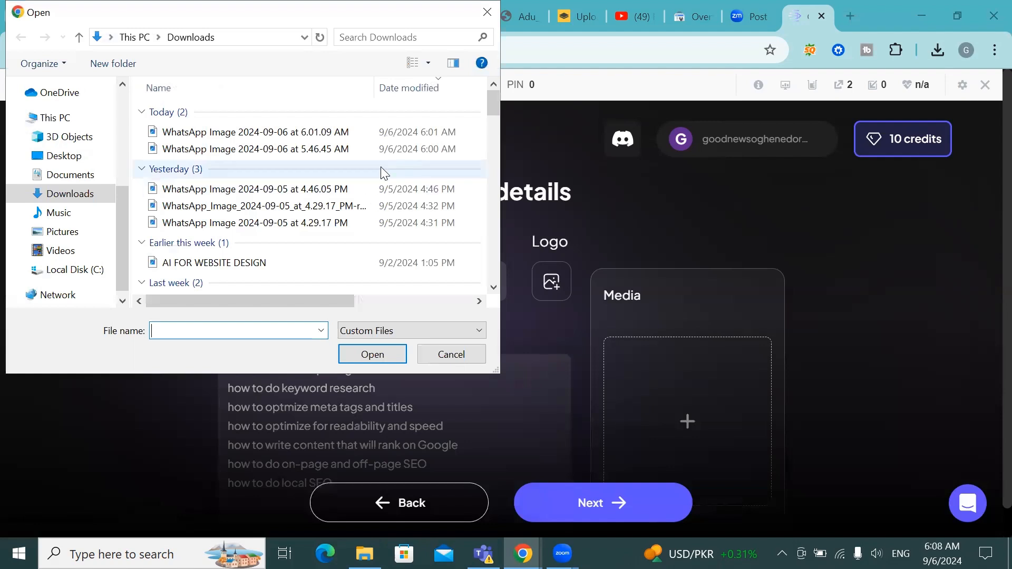
click(370, 133)
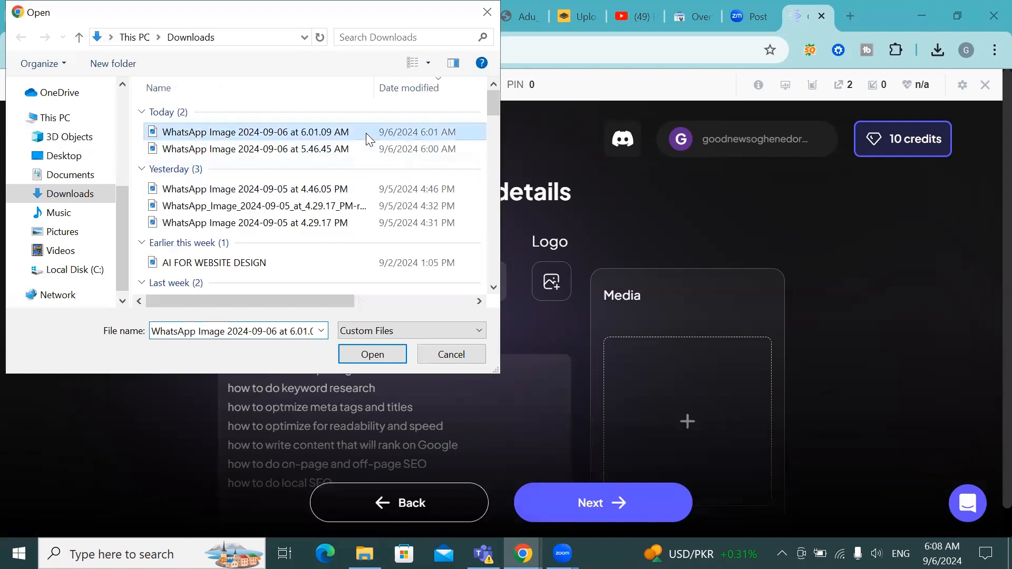
click(381, 350)
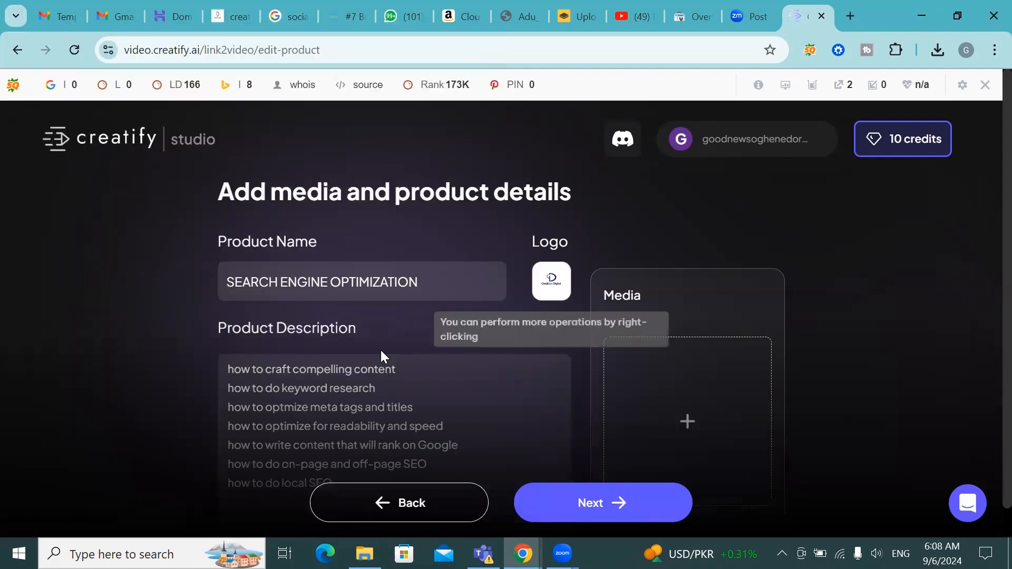
Add "WhatsApp Image 2024-09-06 at 5.46.45 AM" from Downloads to the media gallery.
click(689, 426)
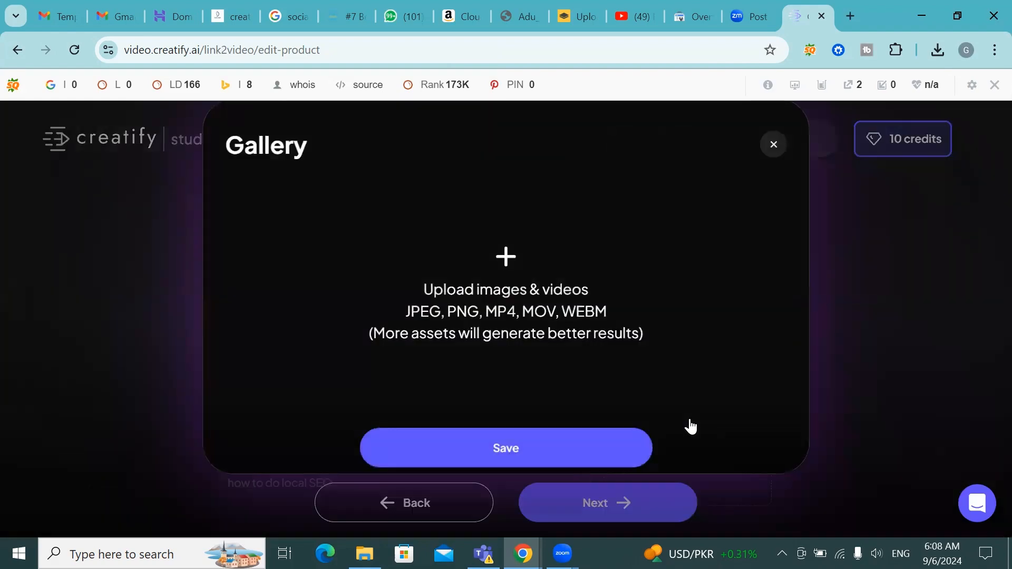
click(505, 258)
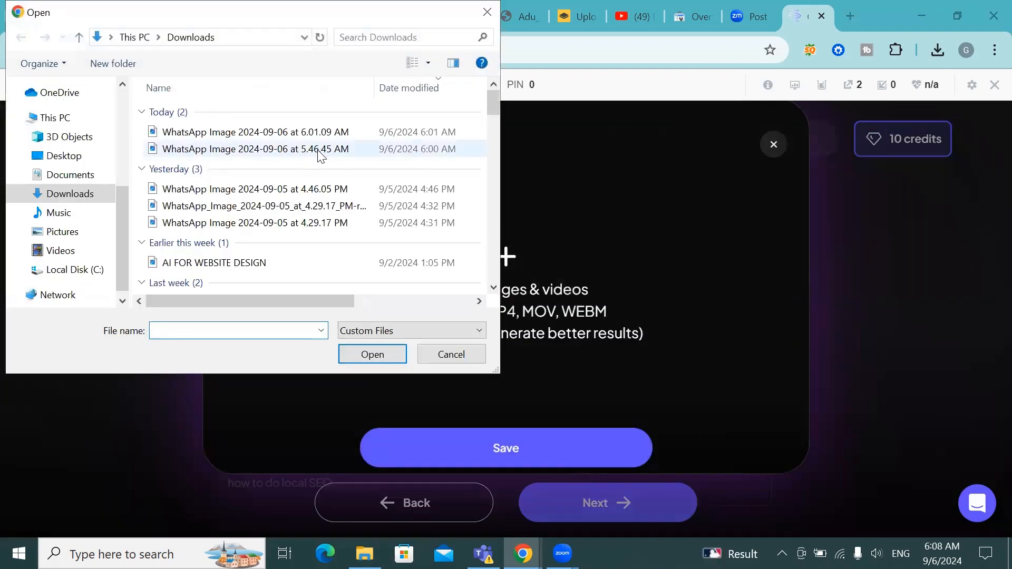
click(321, 154)
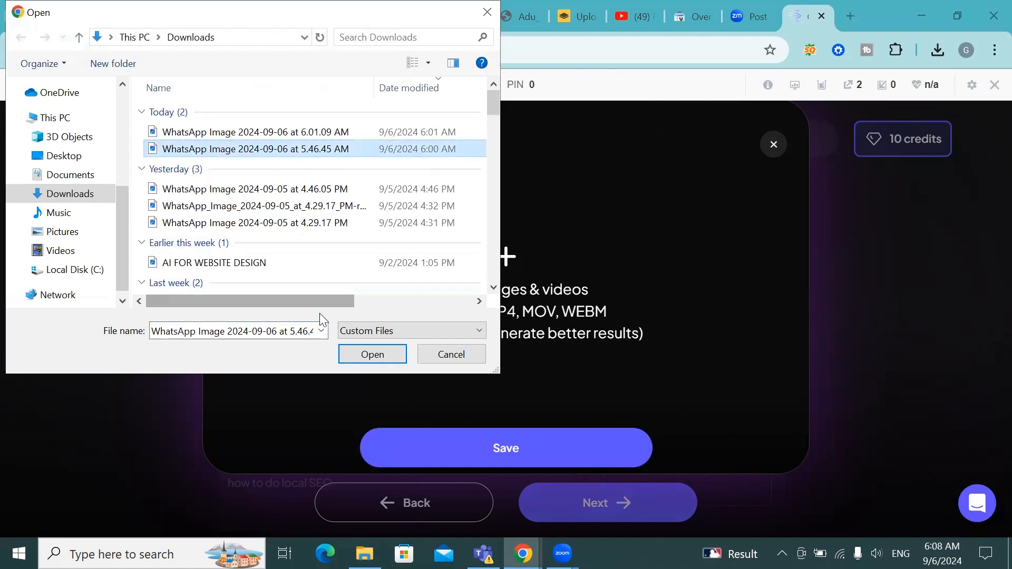
click(379, 358)
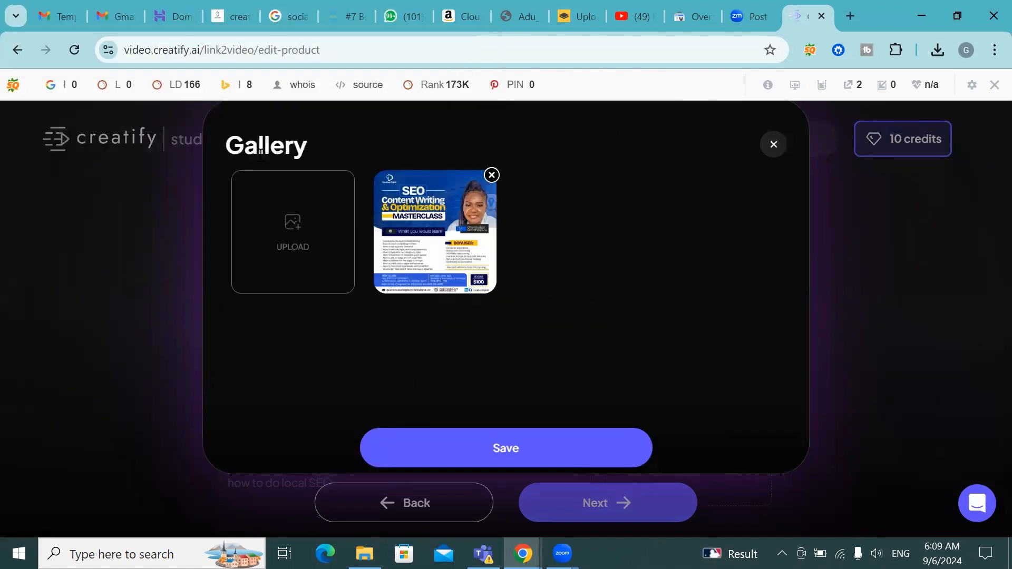
Upload the "site traffic" video from the Desktop folder to the media gallery.
click(302, 226)
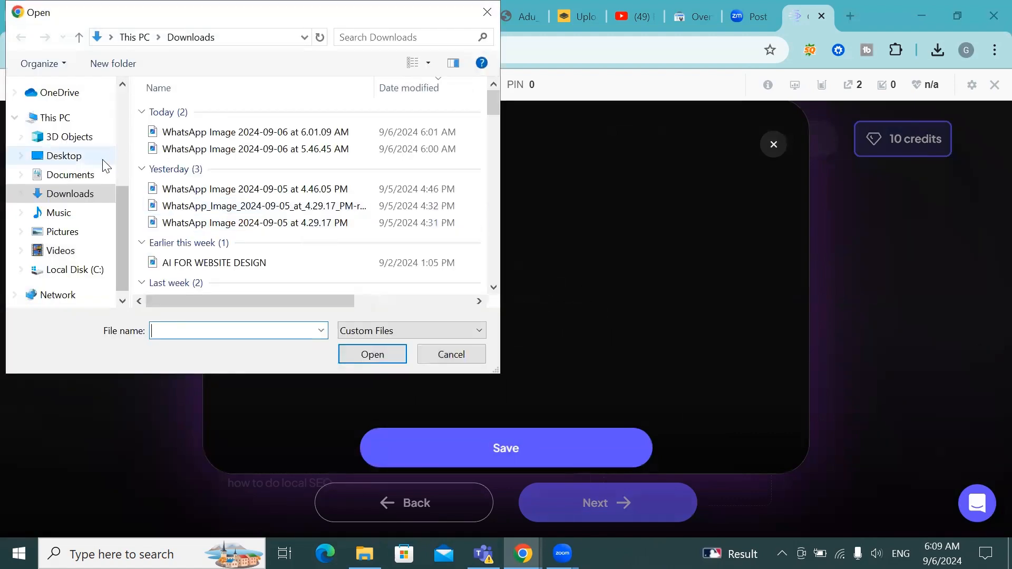
click(79, 249)
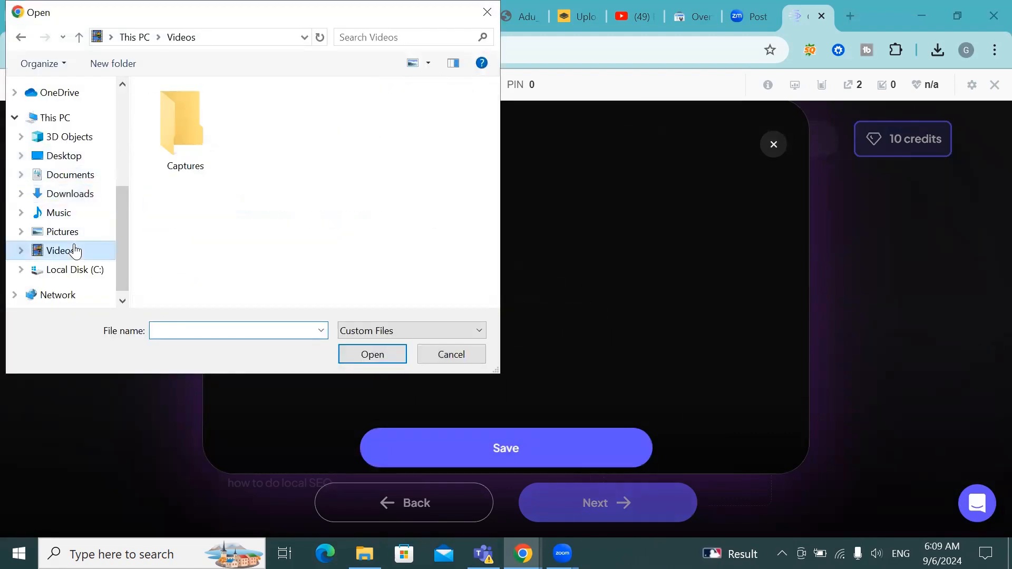
click(76, 155)
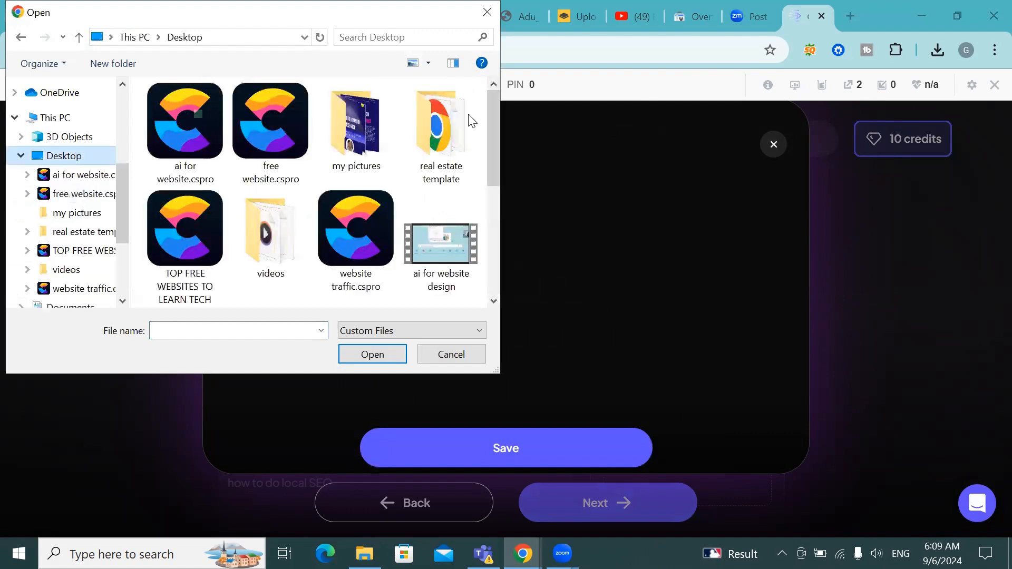
drag(493, 150, 497, 210)
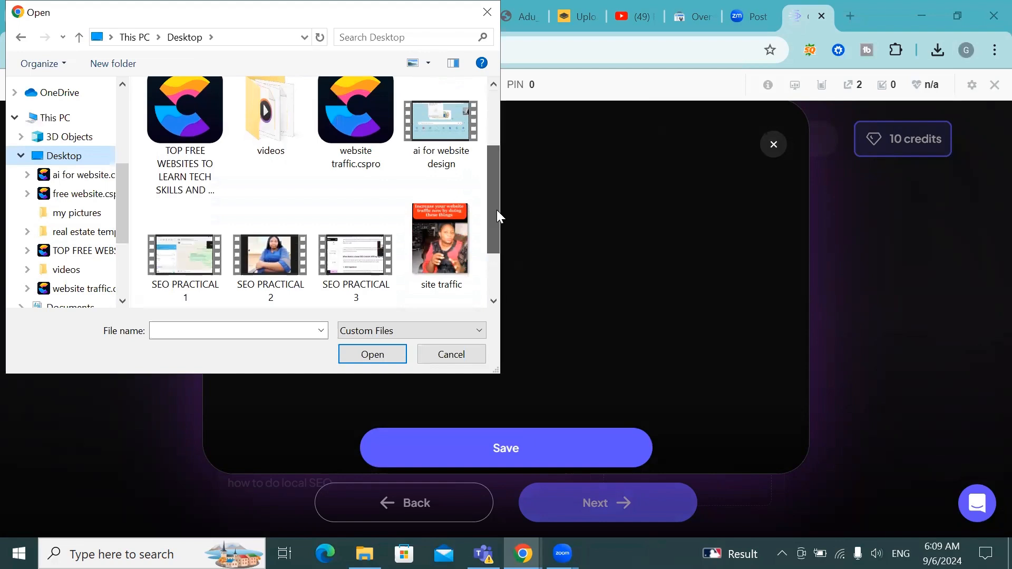
click(468, 232)
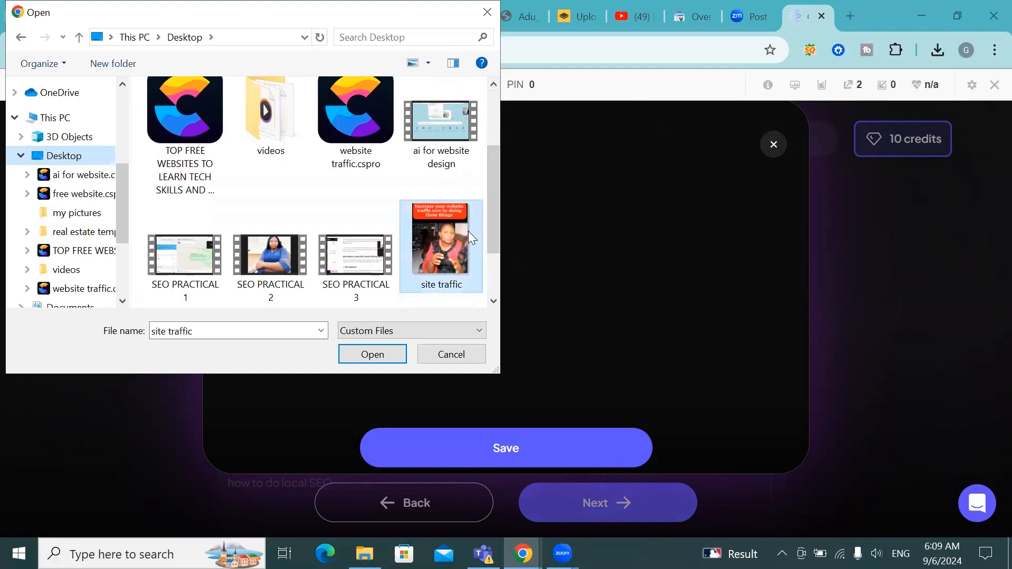
click(372, 354)
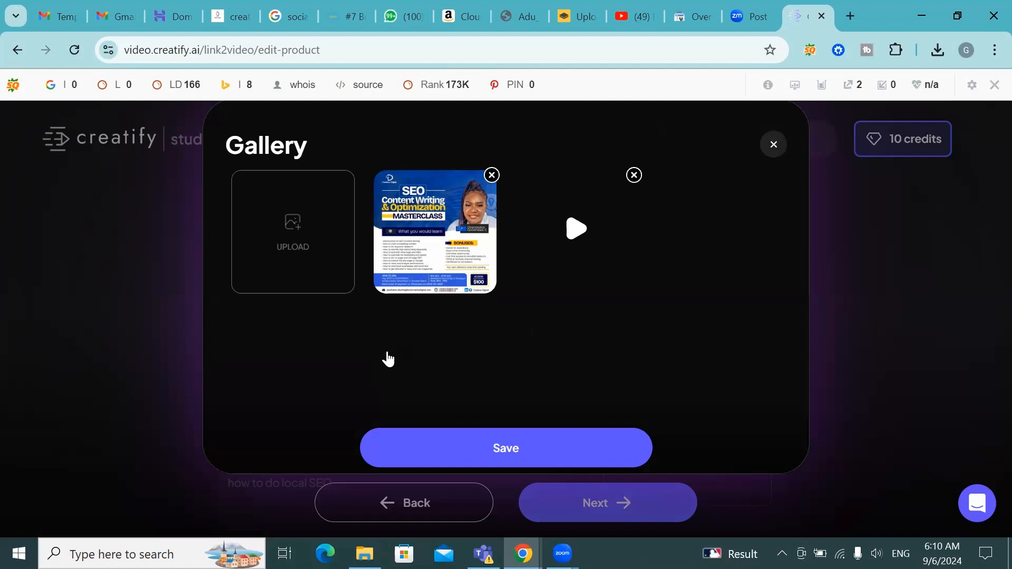
Add a second video to the gallery, preview it, and save the media selection.
click(284, 221)
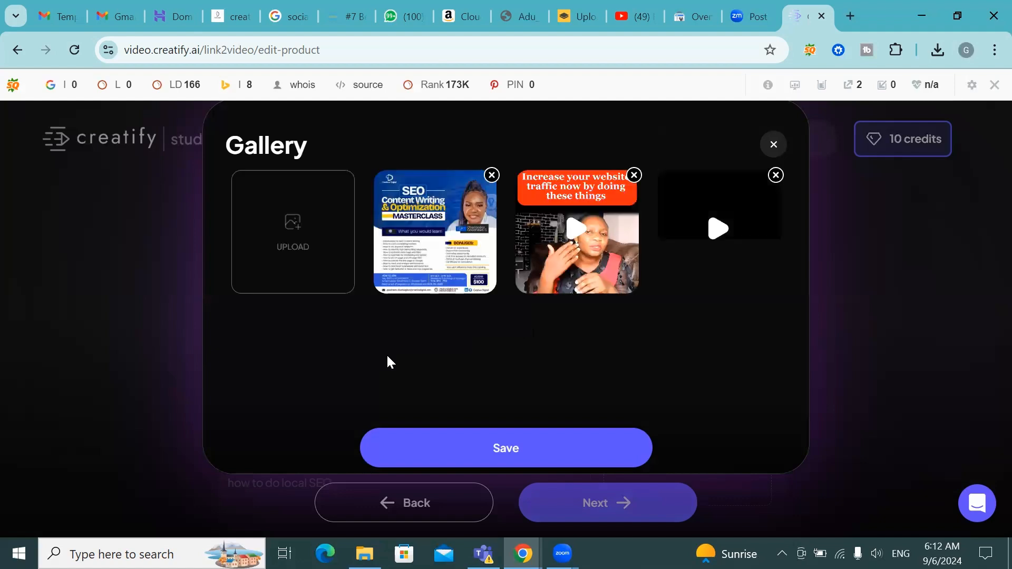
click(720, 228)
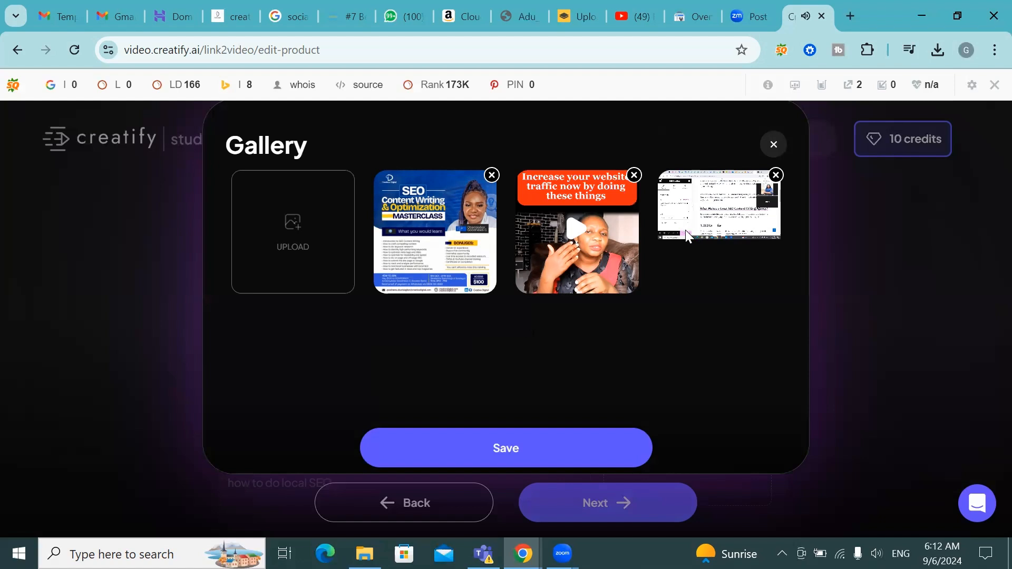
click(541, 450)
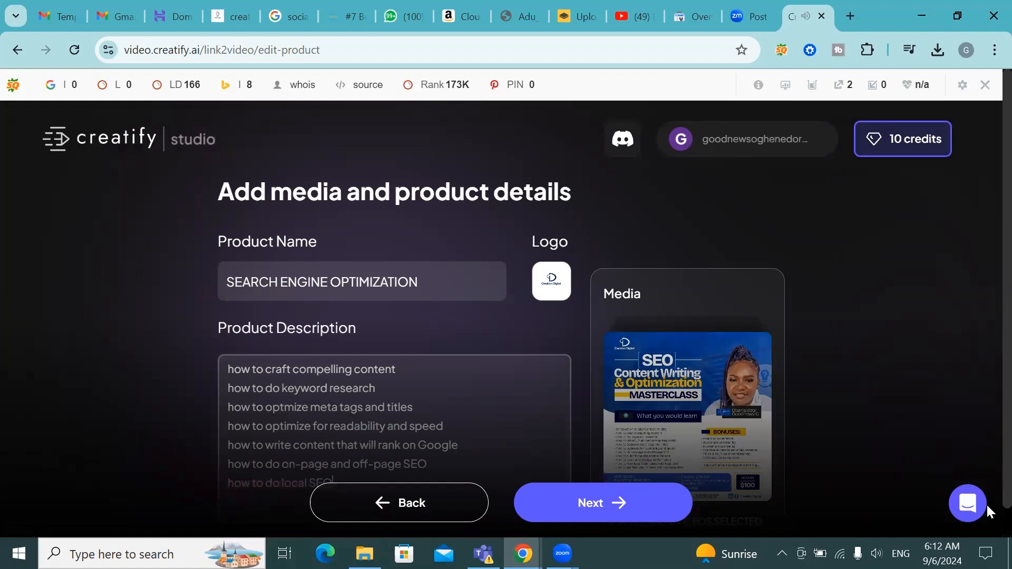
Continue to the video settings and choose a 16×9 aspect ratio with a 60-second video length.
scroll(990, 519, down, 1)
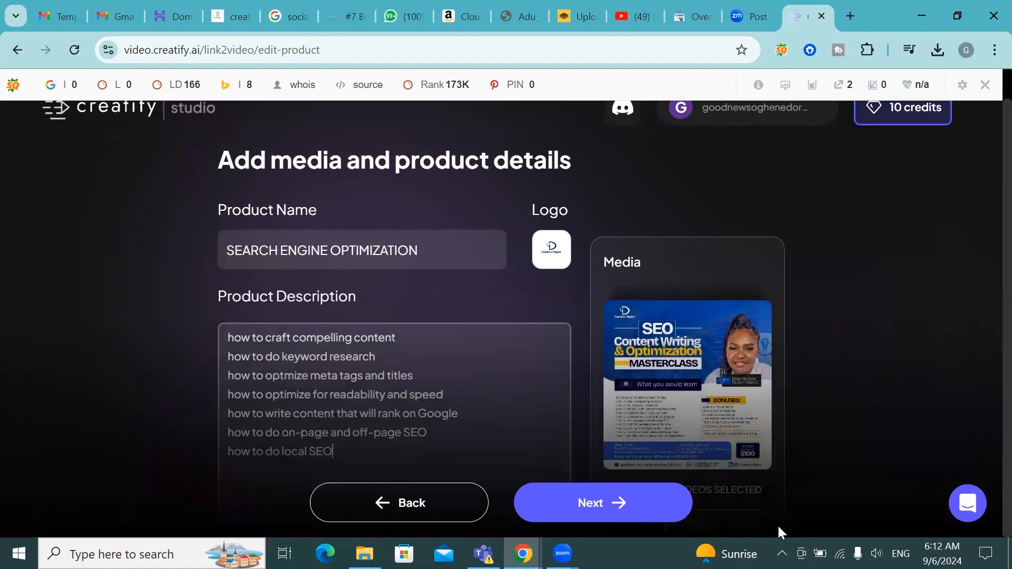
click(602, 504)
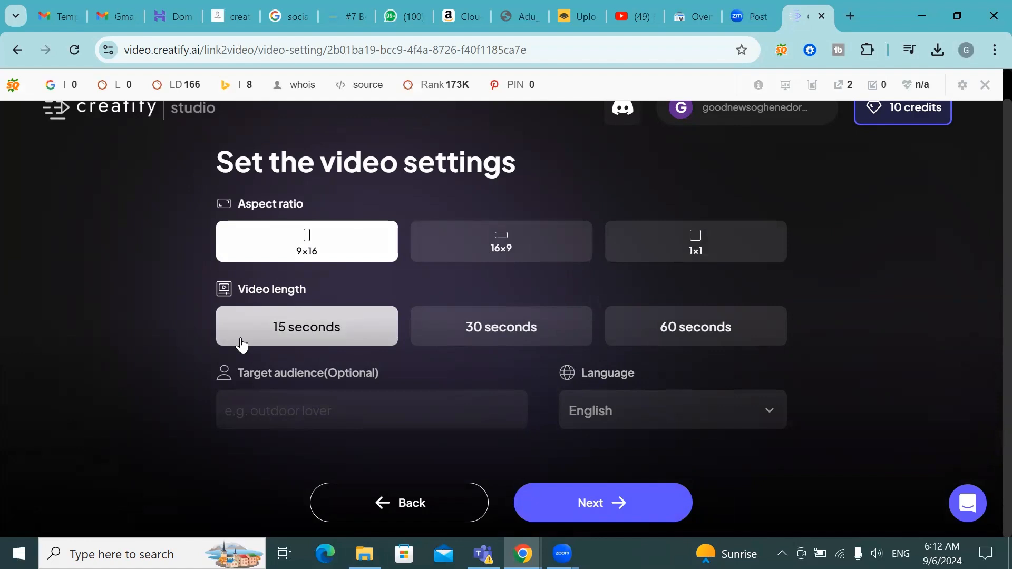
click(486, 257)
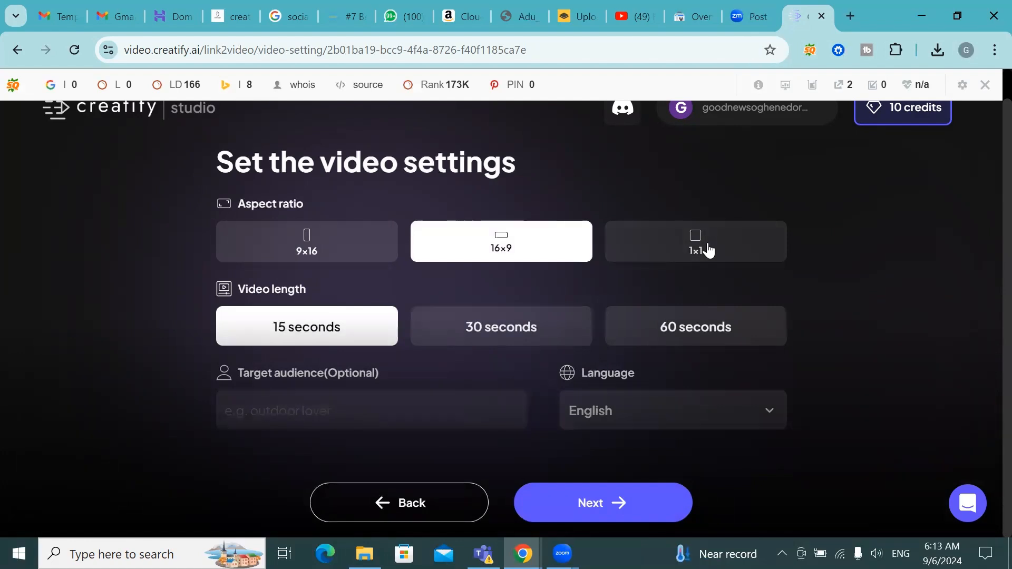
click(689, 248)
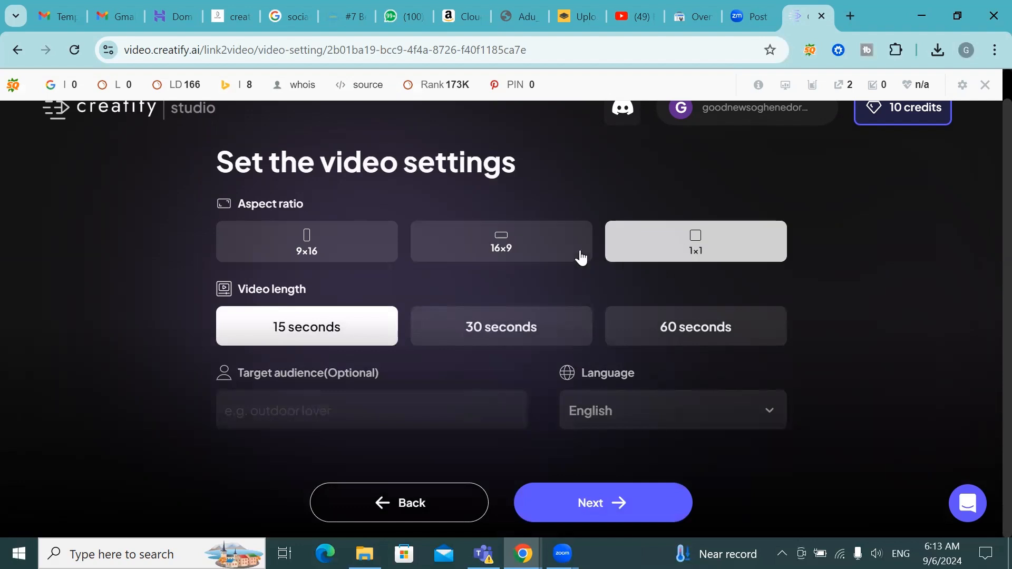
click(564, 253)
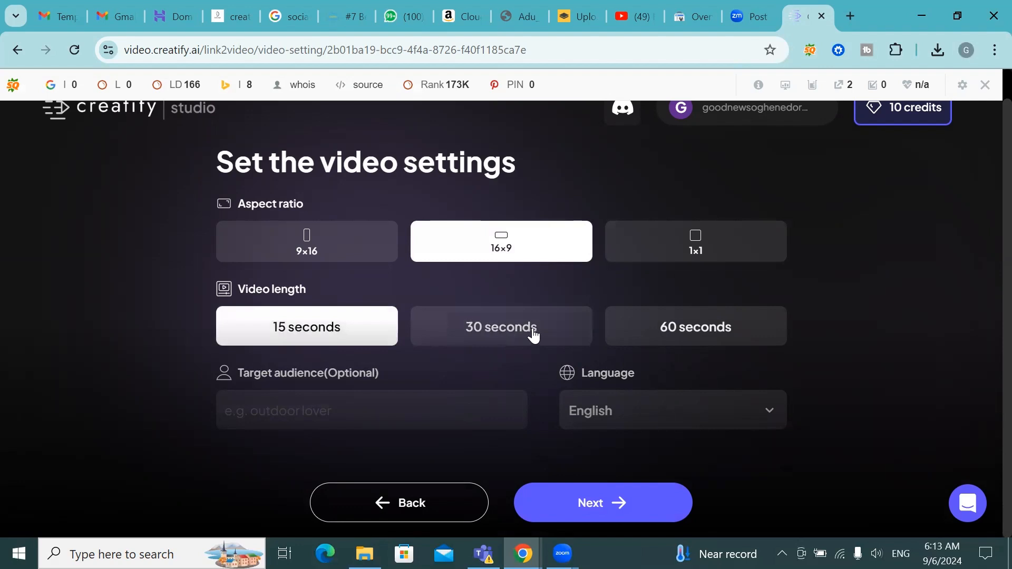
click(682, 325)
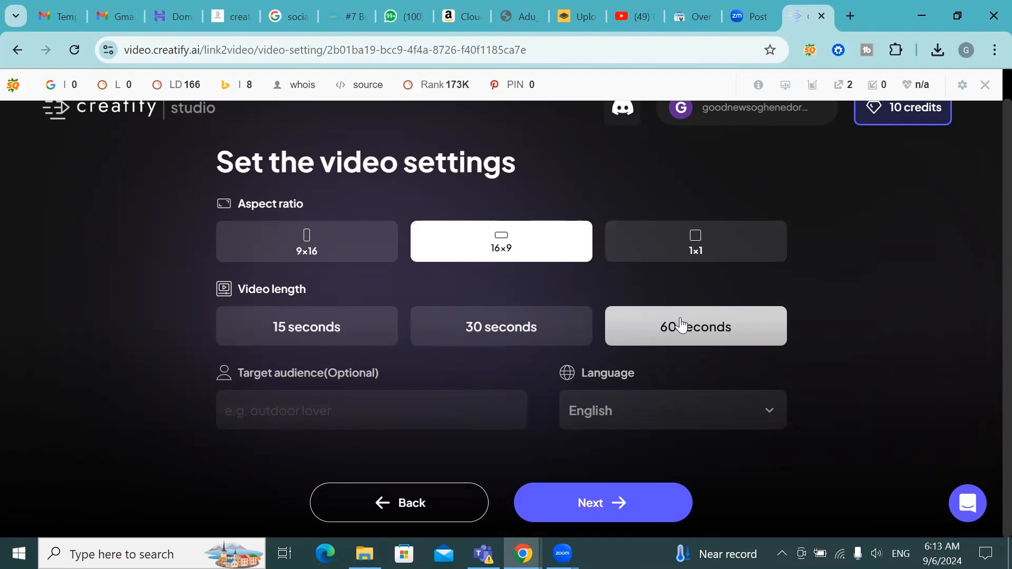
click(682, 326)
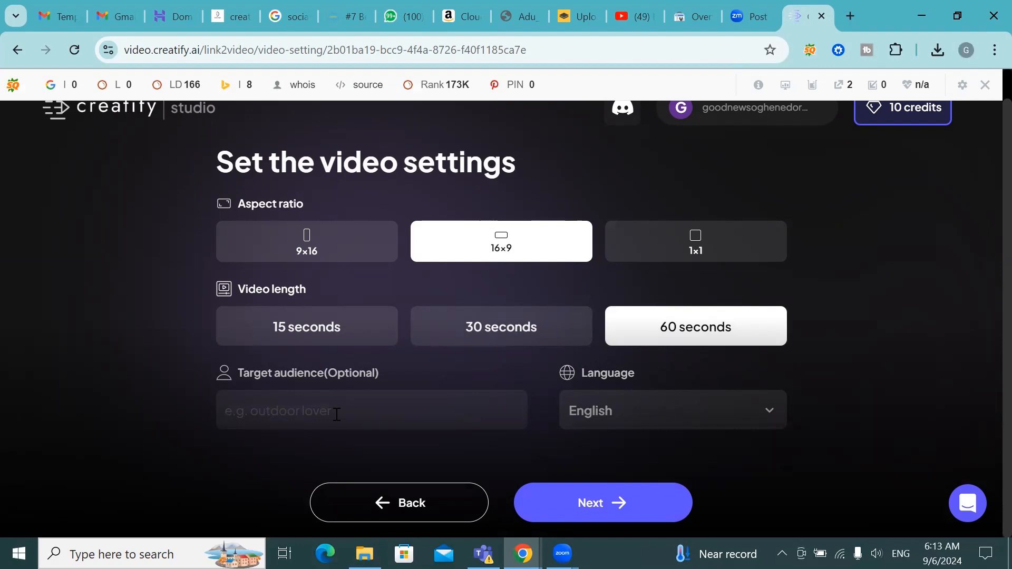
Enter "Business owners, content writers, digital marketing managers" as the target audience.
text(Business owners)
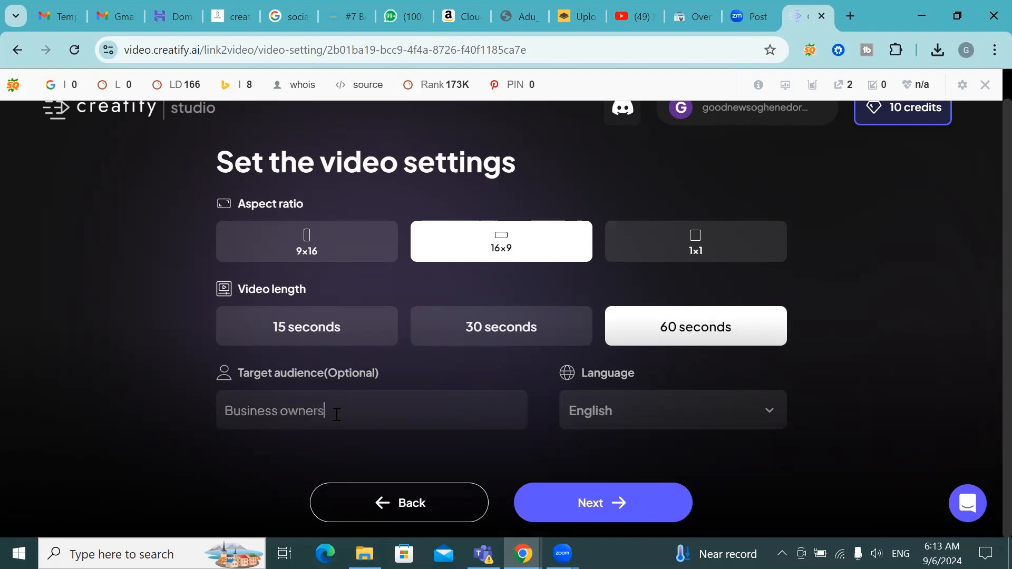
text(, content writers, digital)
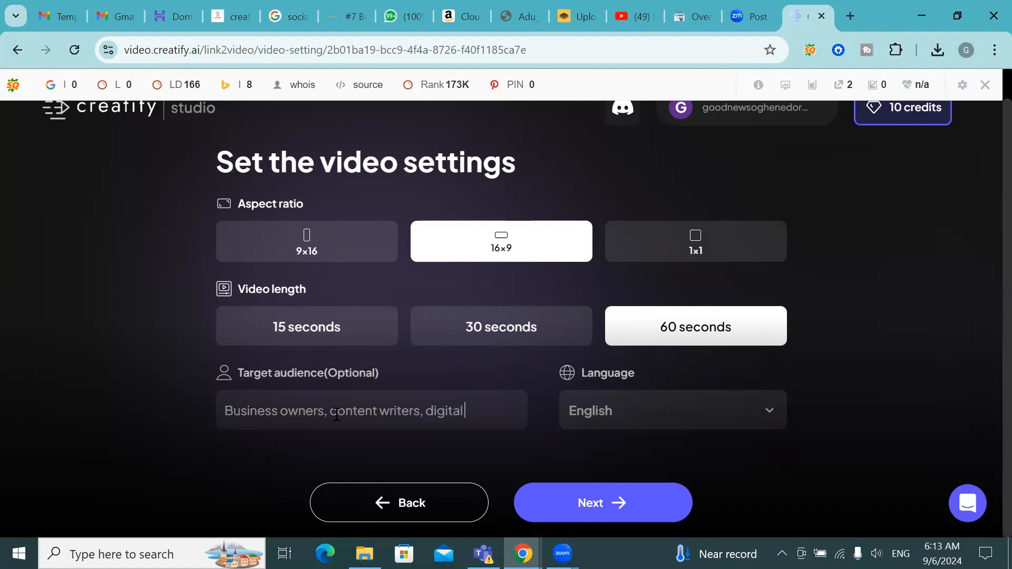
text( marketing mana)
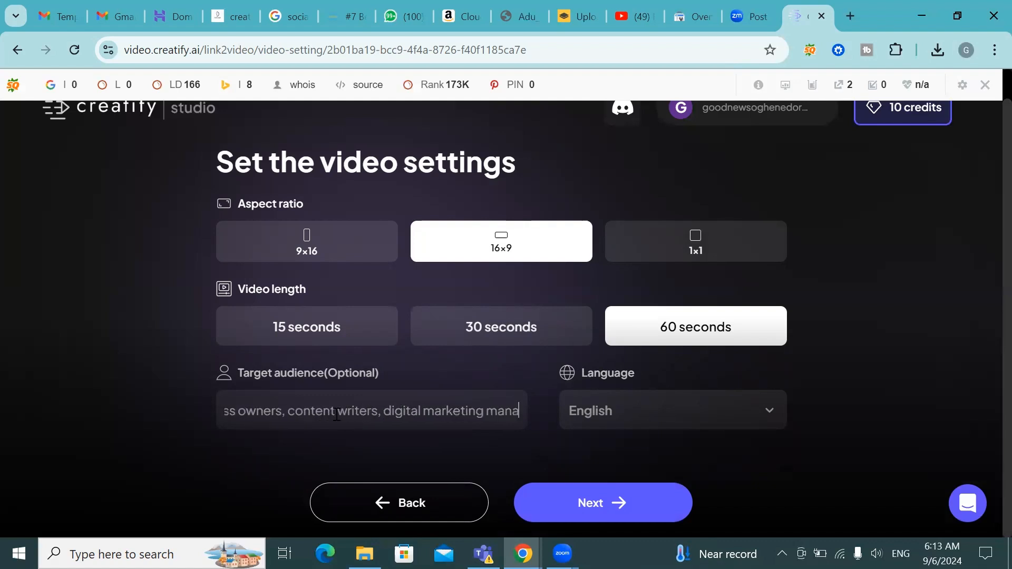
text(gers)
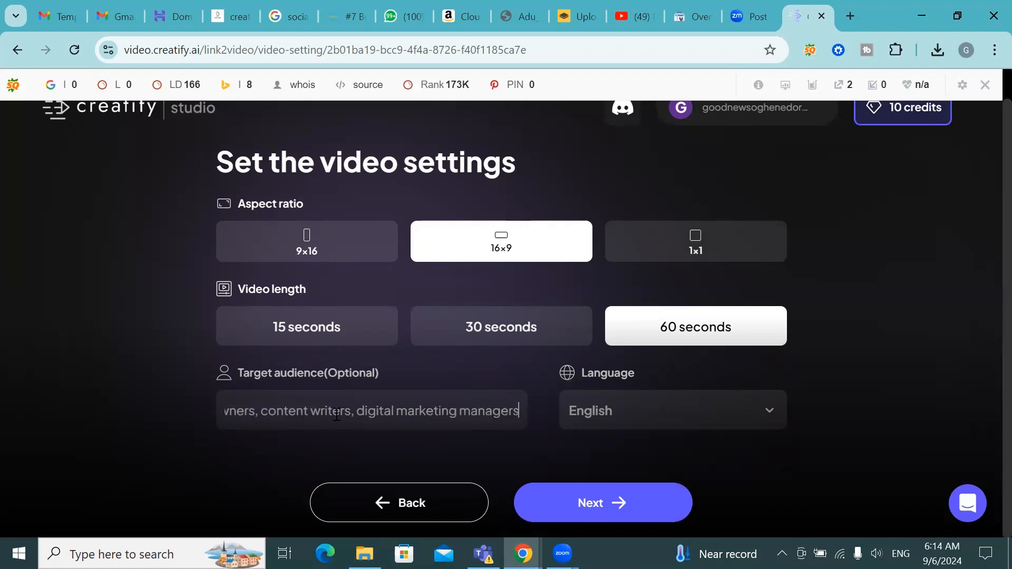
Add "marketing managers and job seekers" to the target audience and continue to the script selection.
text(,)
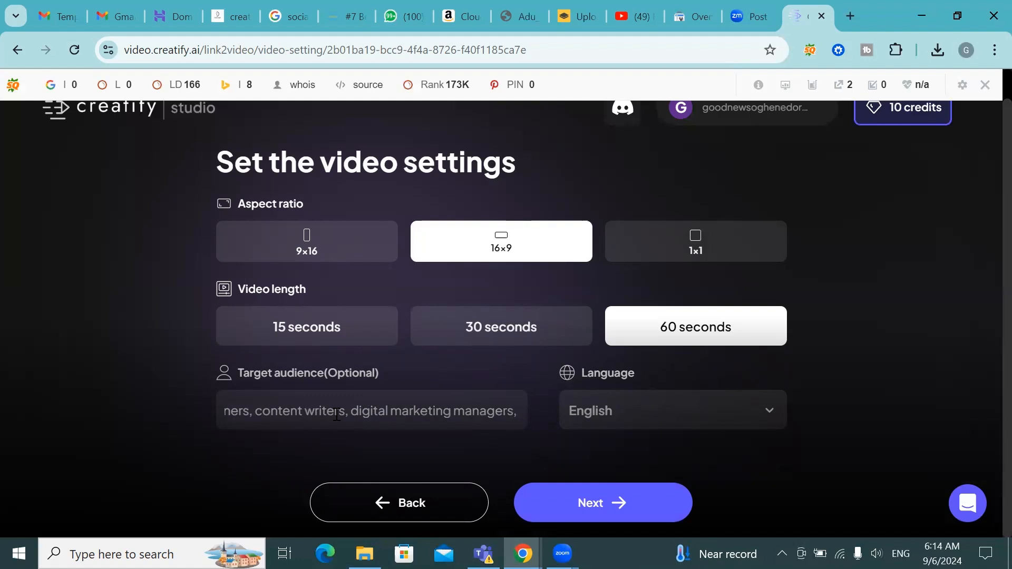
text( mar)
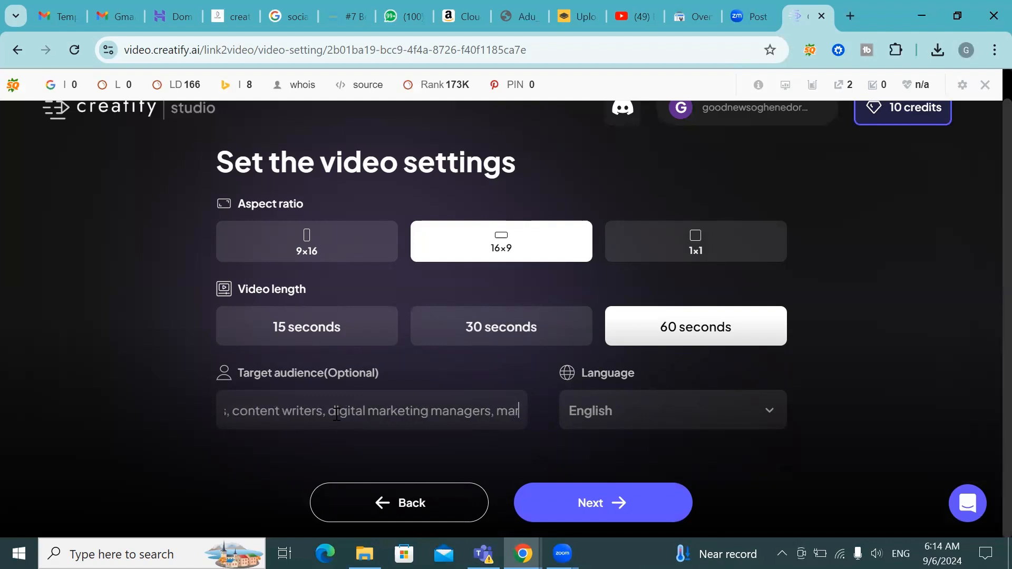
text(keting)
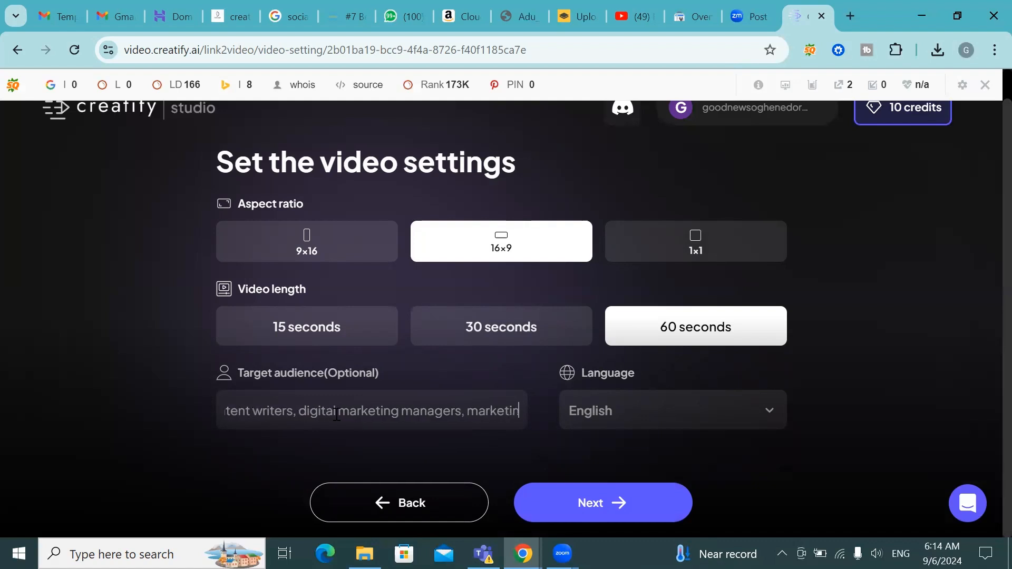
text( managers)
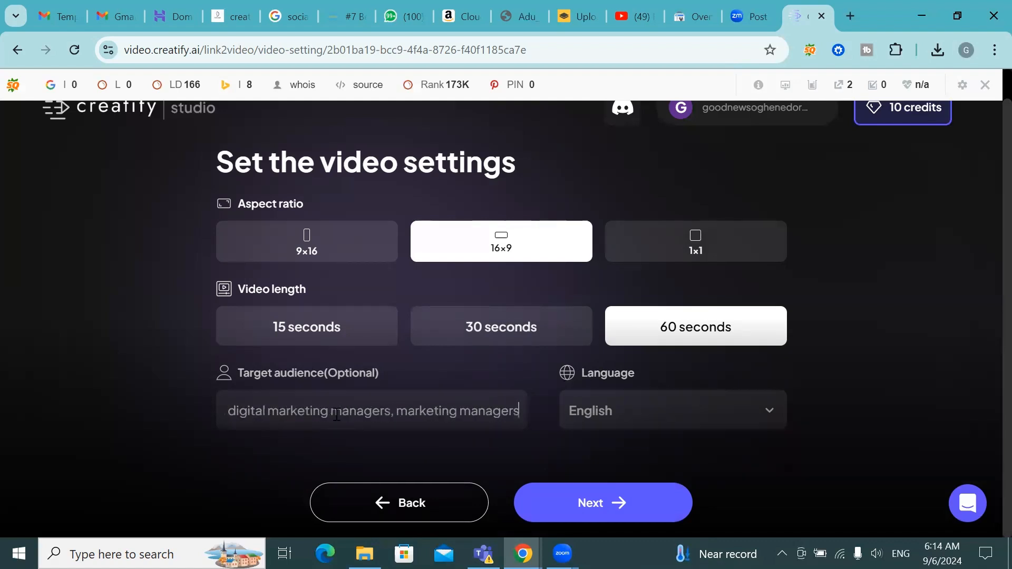
text( and jo)
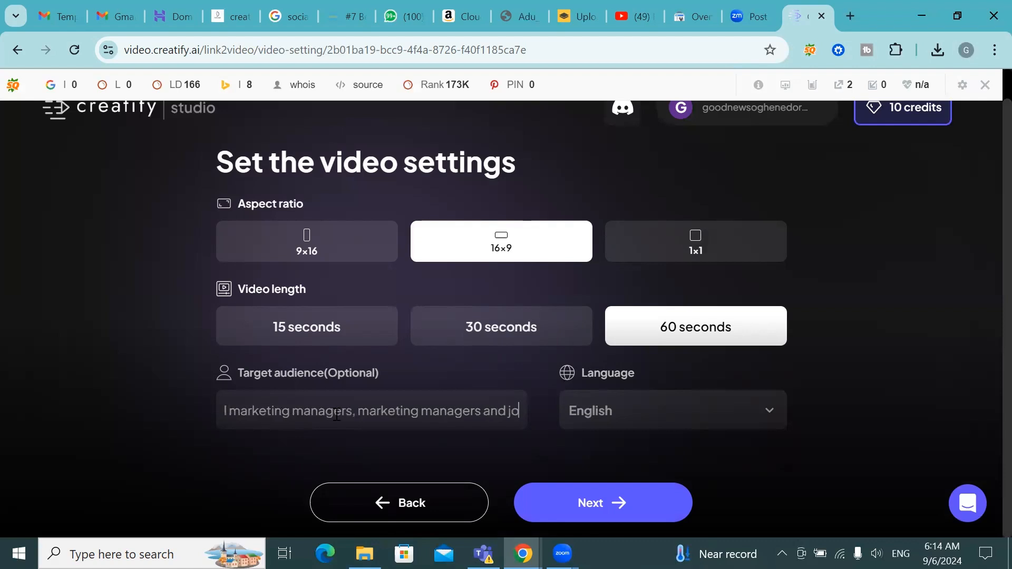
text(b seekers)
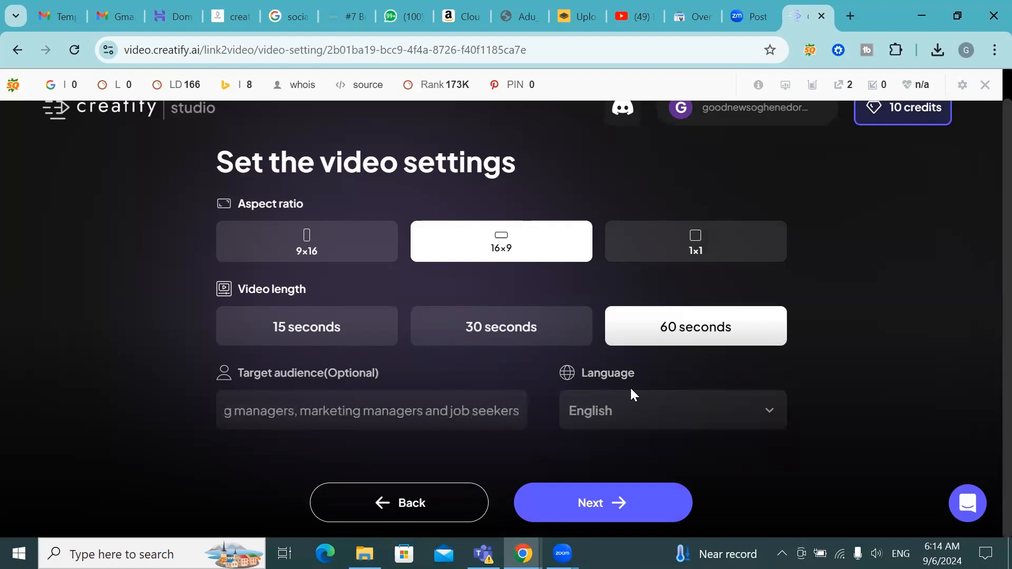
click(599, 505)
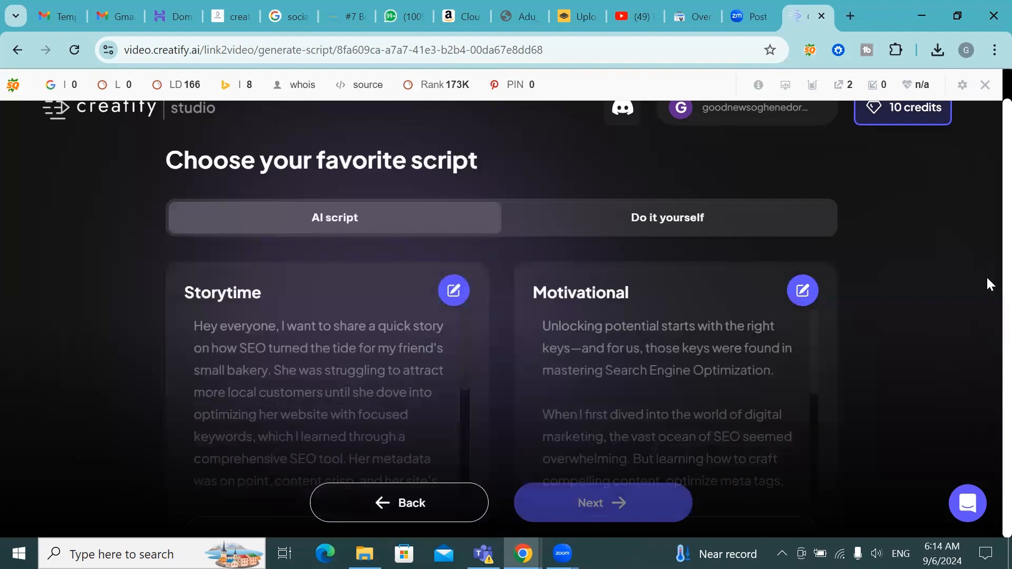
Review the AI scripts, open the Storytime script for editing and delete its opening "Hey everyone,".
scroll(411, 332, down, 5)
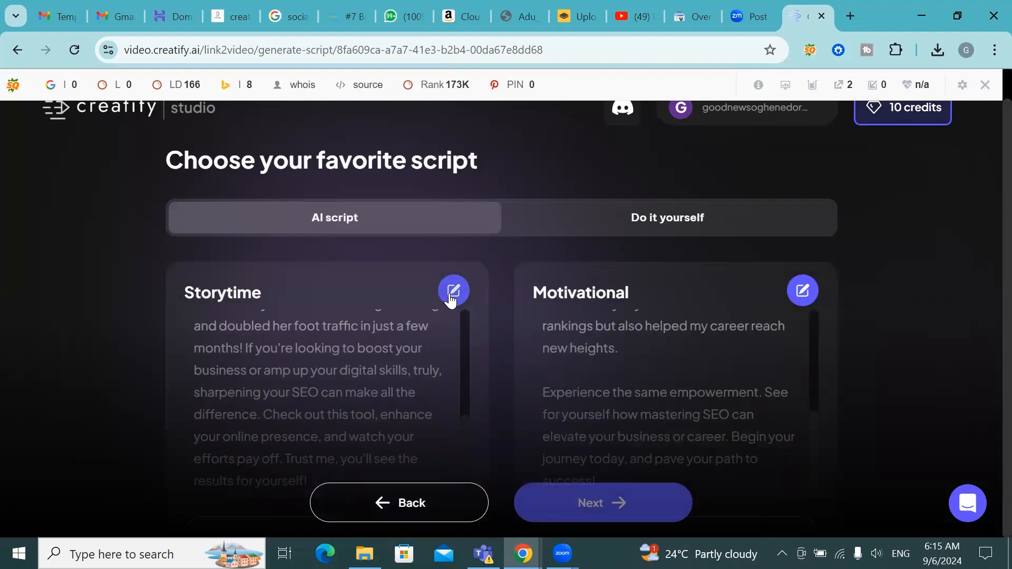
click(453, 292)
click(423, 339)
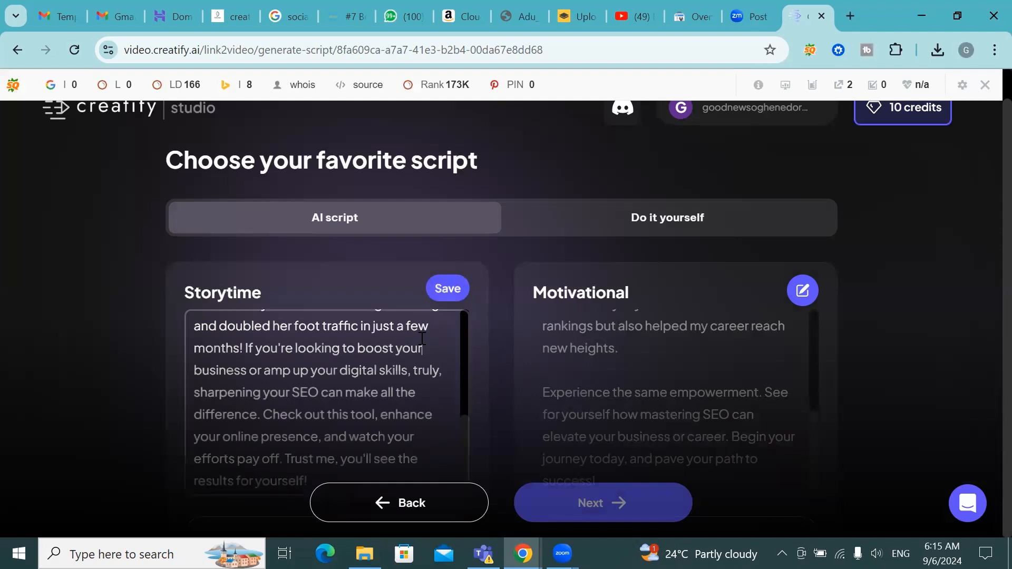
scroll(423, 339, up, 6)
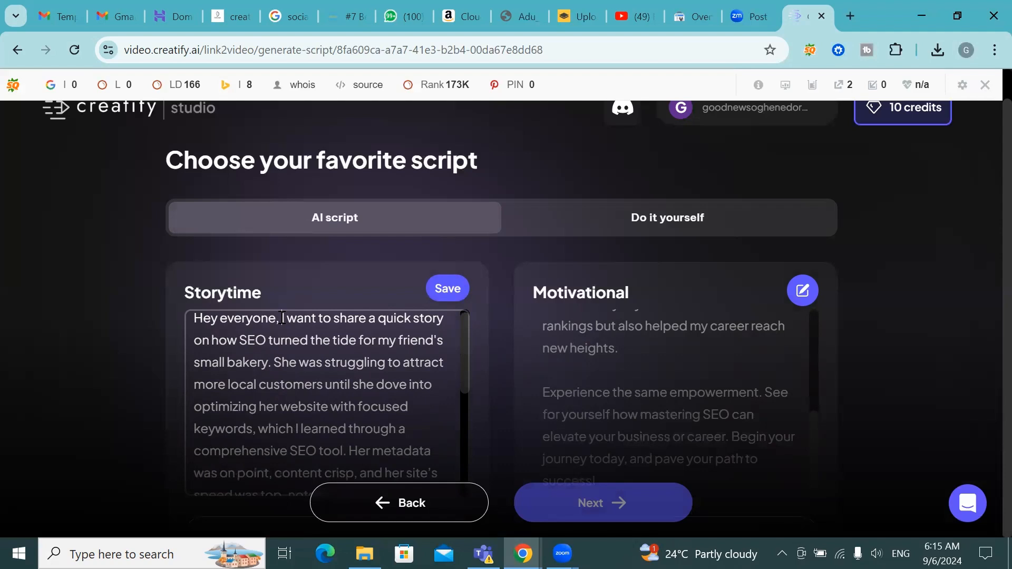
click(283, 318)
key(BackSpace)
key(BackSpace)
key(BackSpace)
key(BackSpace)
key(BackSpace)
key(BackSpace)
key(BackSpace)
key(BackSpace)
key(BackSpace)
key(BackSpace)
key(BackSpace)
key(BackSpace)
key(BackSpace)
key(BackSpace)
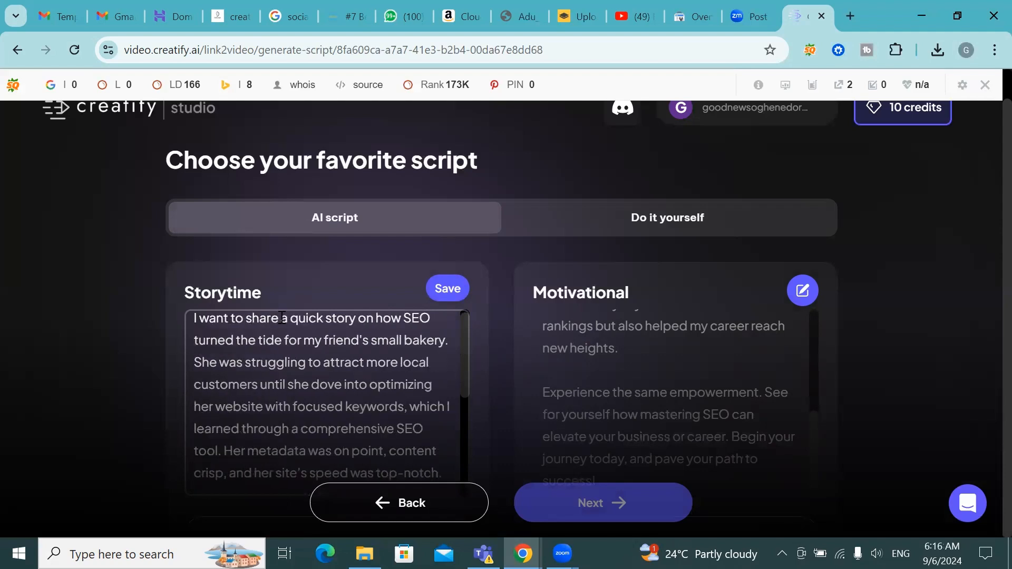
Begin the Storytime script with "Ever wondered why you are not getting traffic, leads and sales.".
text(Ever)
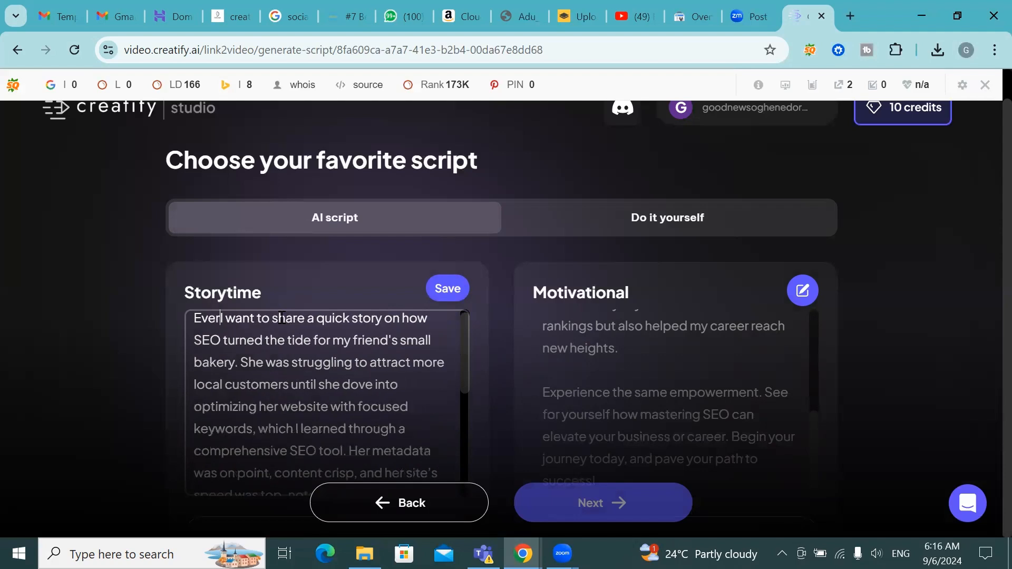
text( wonder)
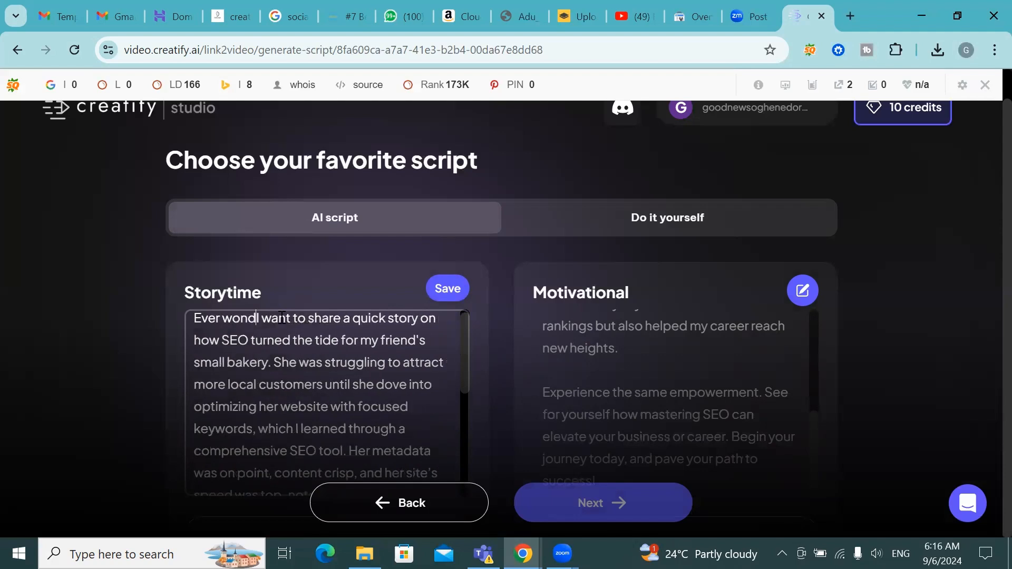
text(ed)
text( why y)
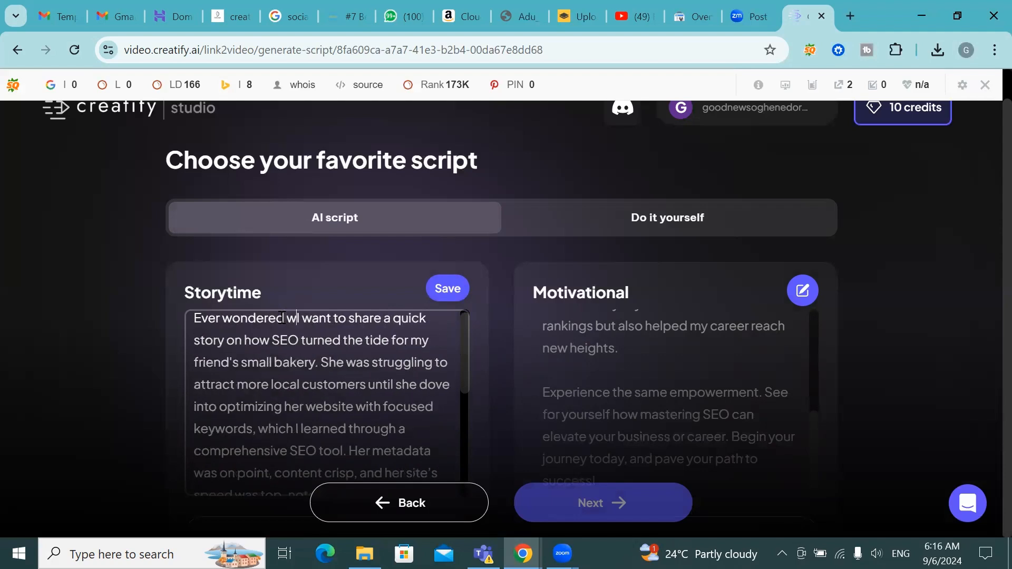
text(ou)
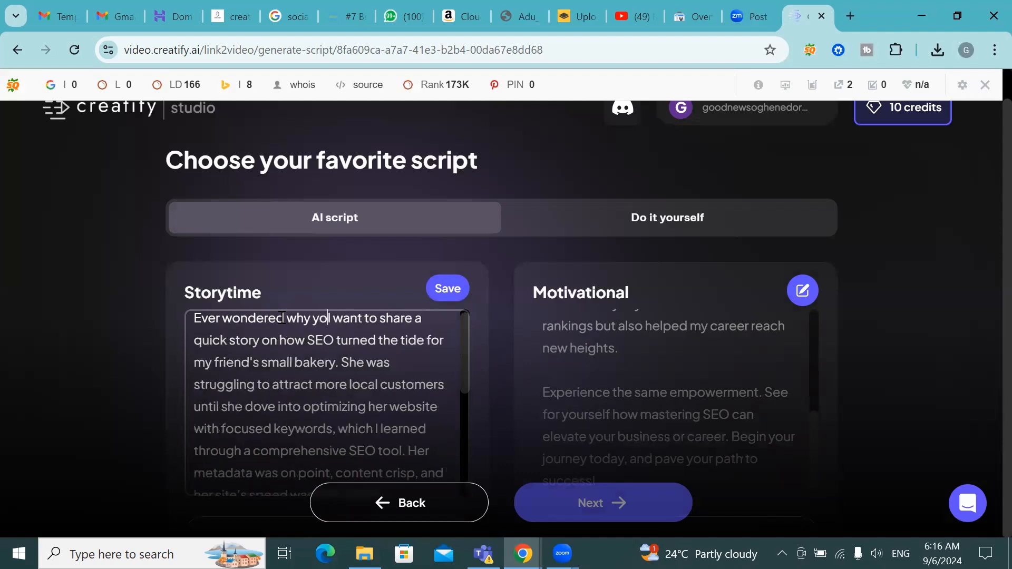
text('l)
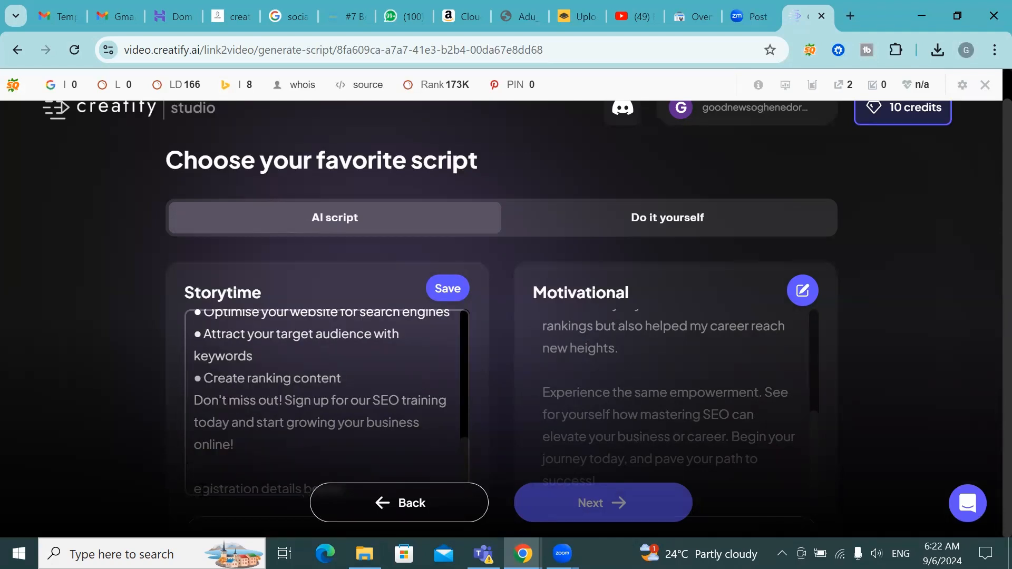
Reword the Storytime script's closing line to start with "Find registration details", check the script from its beginning and save it.
text(Registration details b)
key(BackSpace)
text(Find)
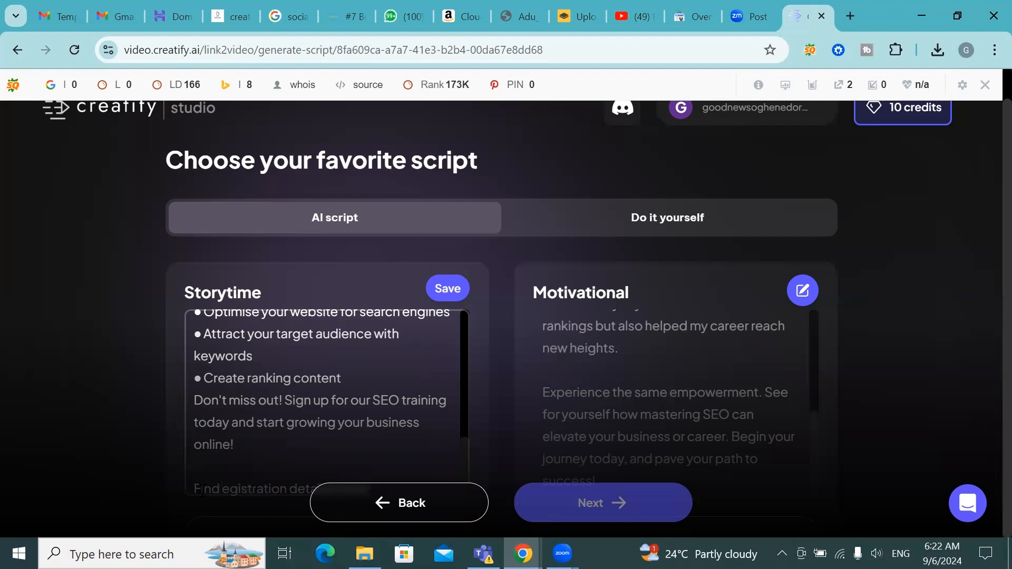
text( r)
click(364, 380)
scroll(364, 380, up, 5)
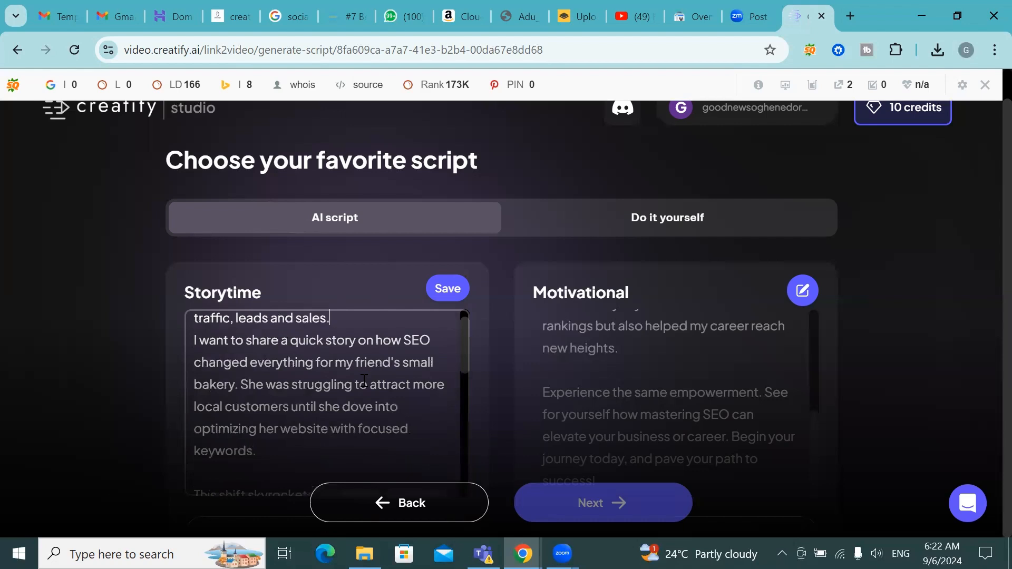
scroll(364, 380, up, 1)
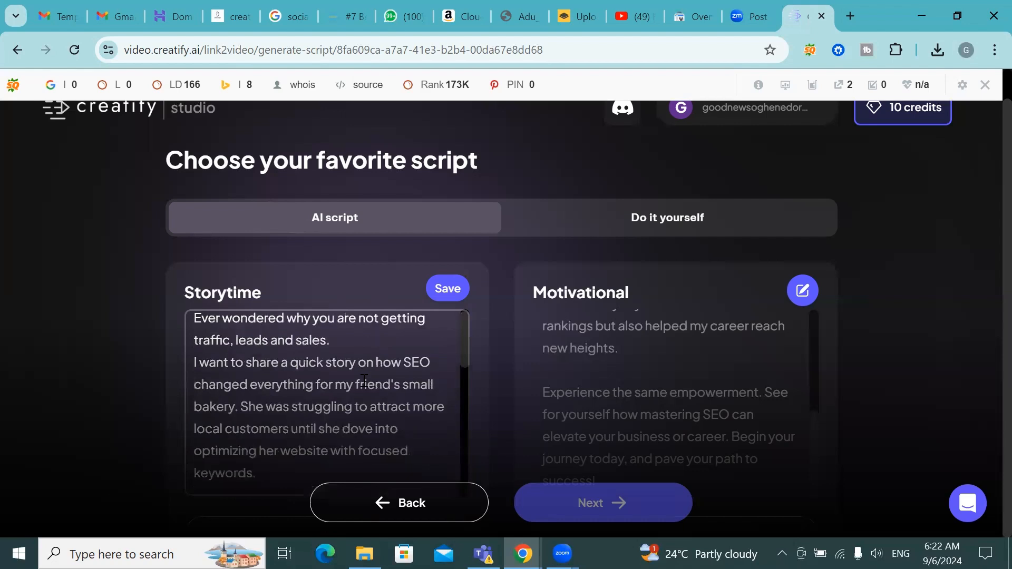
click(449, 289)
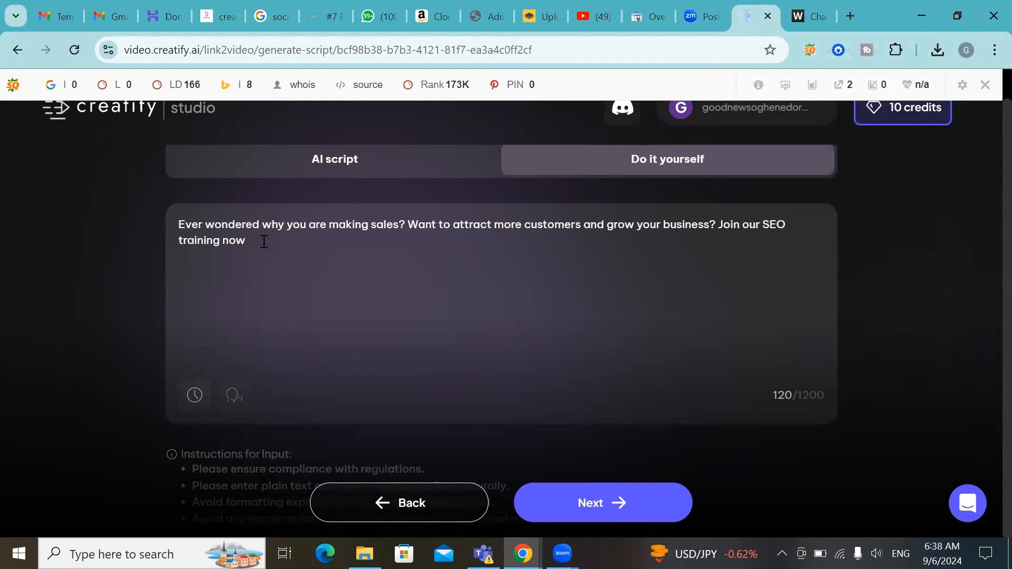
In the do-it-yourself script, end the first paragraph and add the SEO training pitch starting "Are you tired of feeling invisible online?".
text(.)
key(Return)
key(Return)
text(Are you tired of feeling invisible online? Want to attract more customers and grow your business? Join our expert-led SEO training and learn how to: • Optimise your website for search engines • Attract your target audience with keywords • Create ranking content Don't miss out! Sign up for our SEO training today and start growing your business online!)
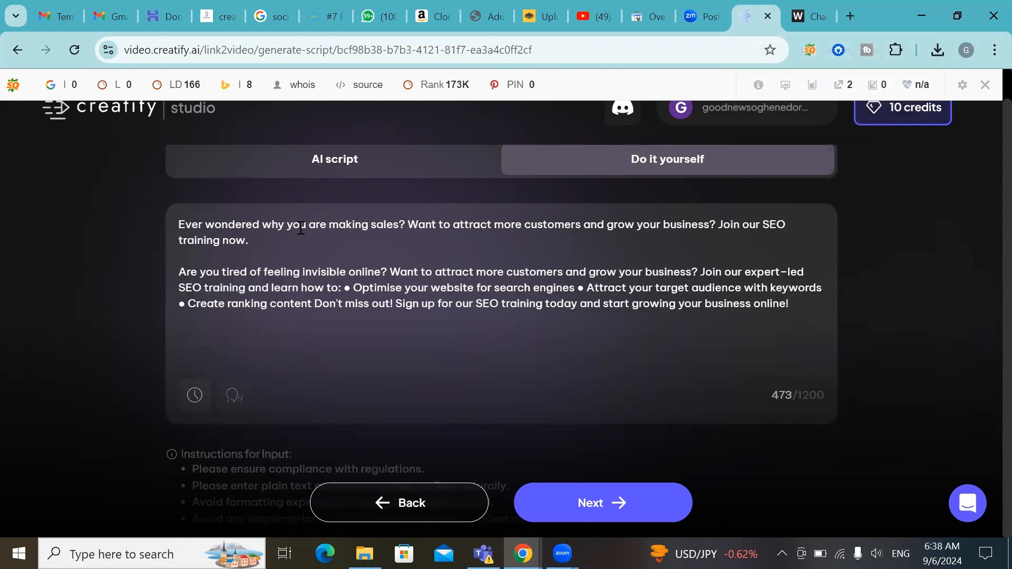
Insert "not" before "making sales" in the script's opening question.
click(328, 223)
text(no)
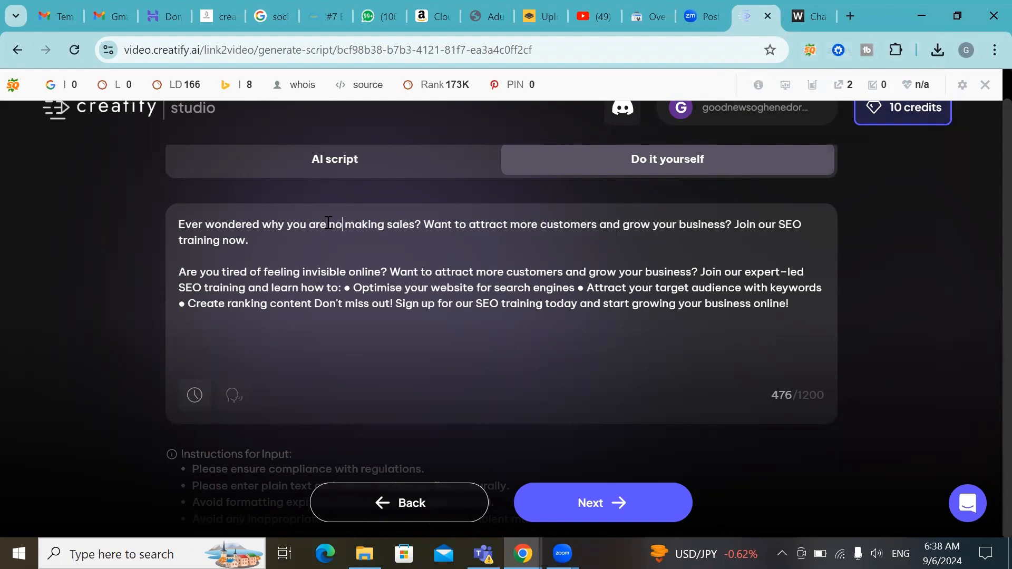
text(t)
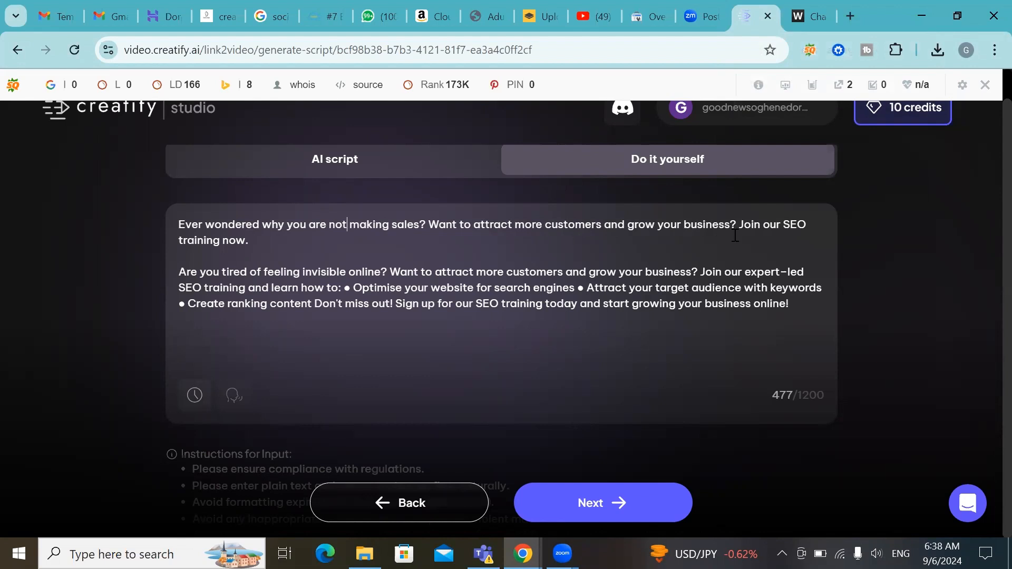
Join the two script paragraphs by deleting the text between "making sales?" and "Are you tired of feeling invisible online?".
click(180, 273)
key(BackSpace)
key(BackSpace)
key(BackSpace)
key(BackSpace)
key(BackSpace)
key(BackSpace)
key(BackSpace)
key(BackSpace)
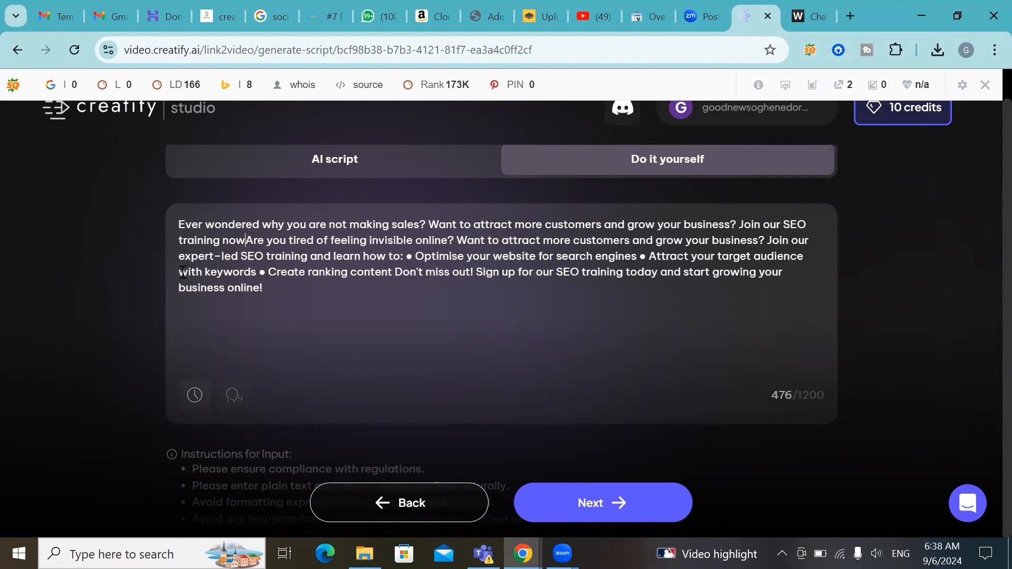
key(BackSpace)
key(BackSpace)
key(BackSpace)
key(BackSpace)
key(BackSpace)
key(BackSpace)
key(BackSpace)
key(BackSpace)
key(BackSpace)
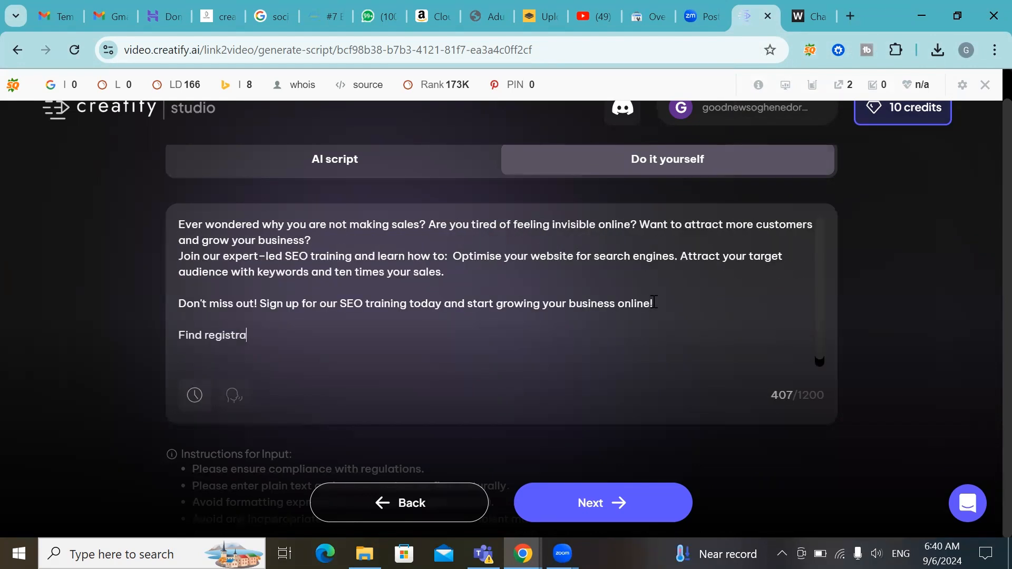
Complete the script's closing line as "Find registration details below. See you in class." and continue to the visual style selection.
text(tion details )
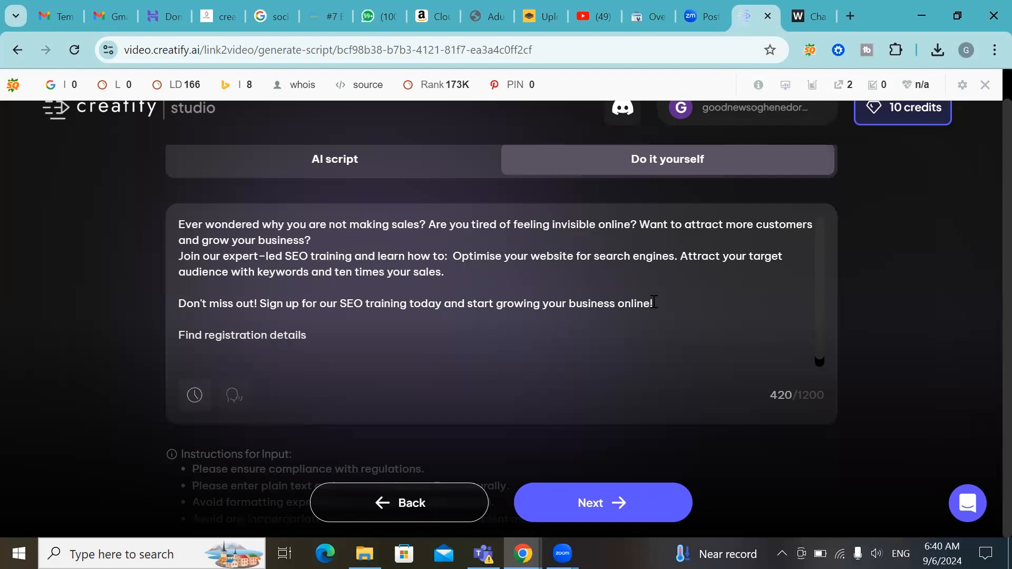
text(below. See you i)
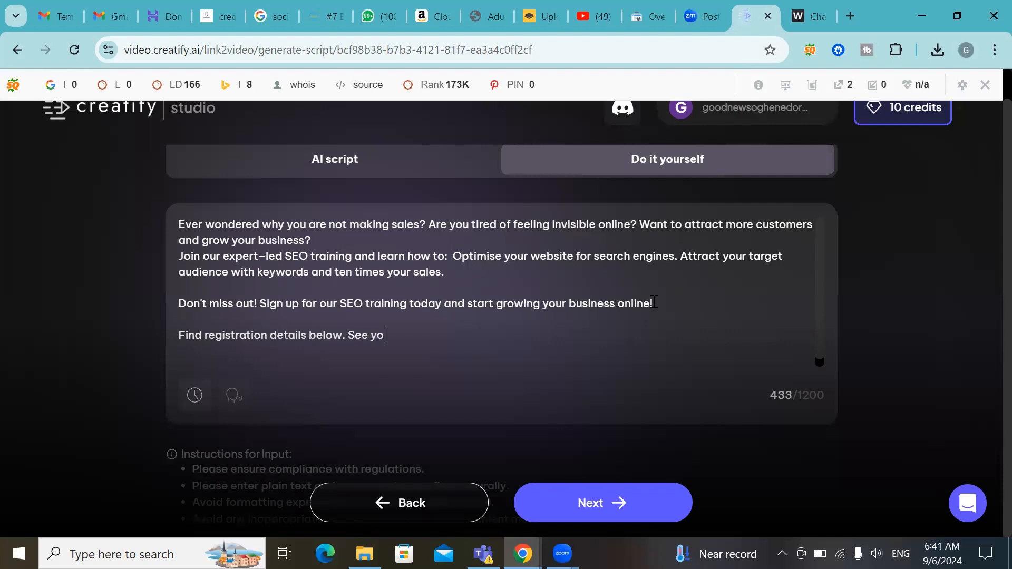
text(n class.)
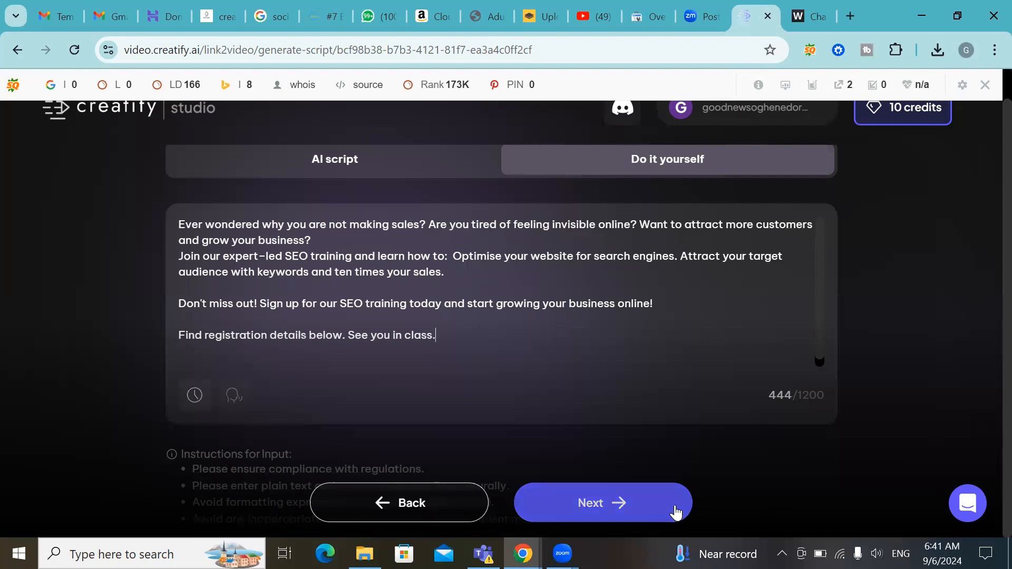
click(640, 507)
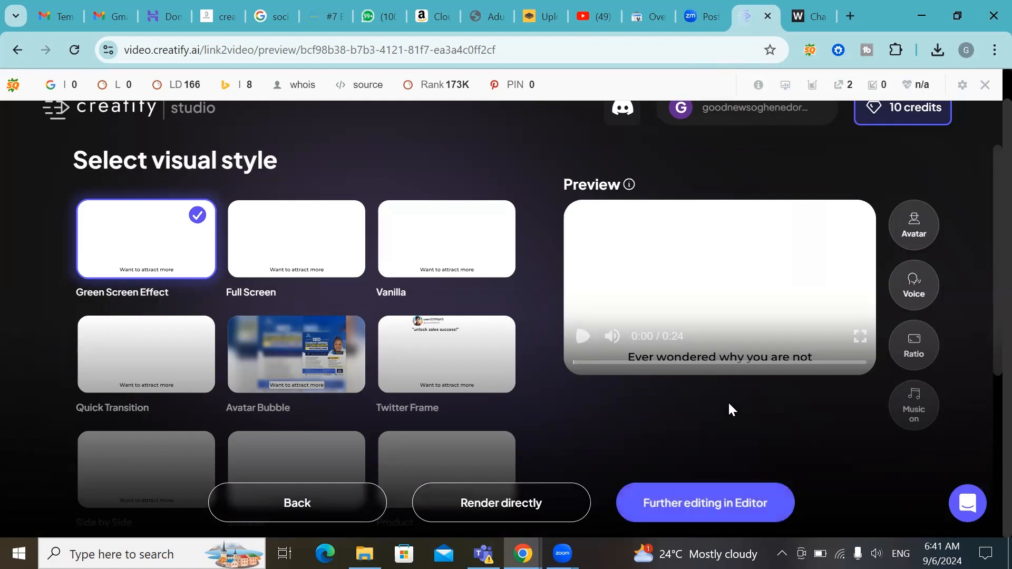
Play the Green Screen Effect preview, acknowledge the non-final video notice, and pause the playback.
click(682, 356)
click(584, 343)
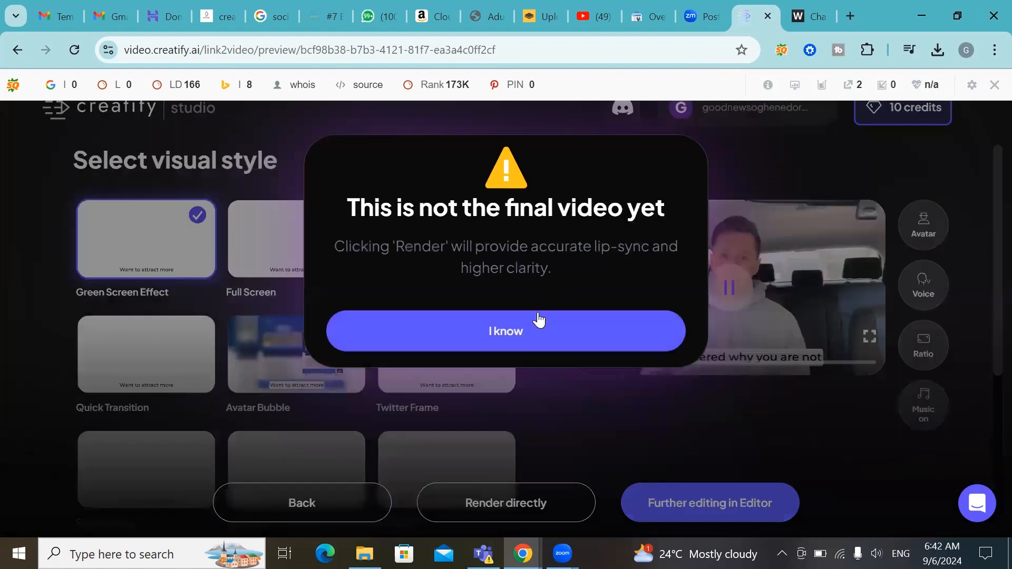
click(541, 332)
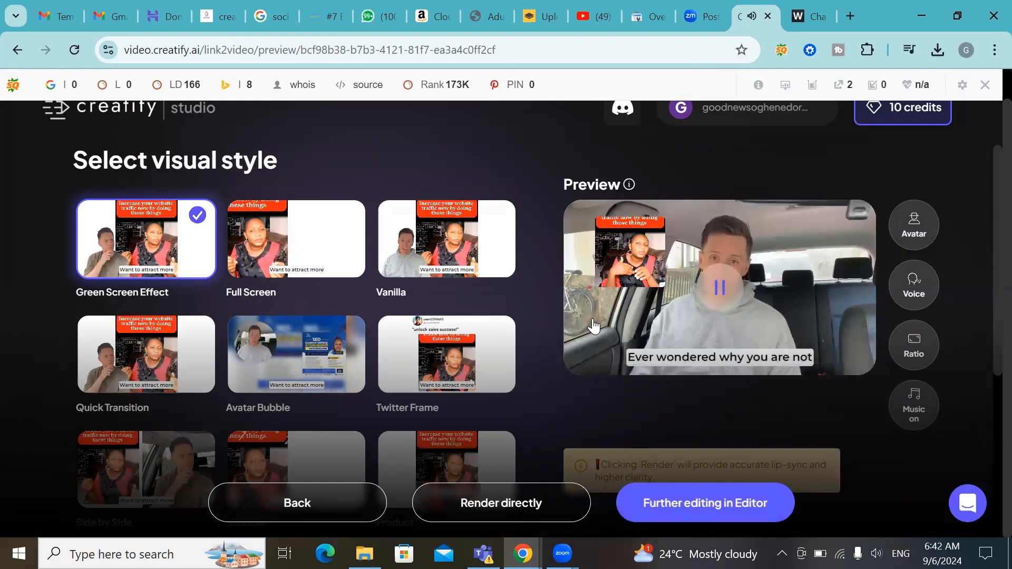
click(720, 289)
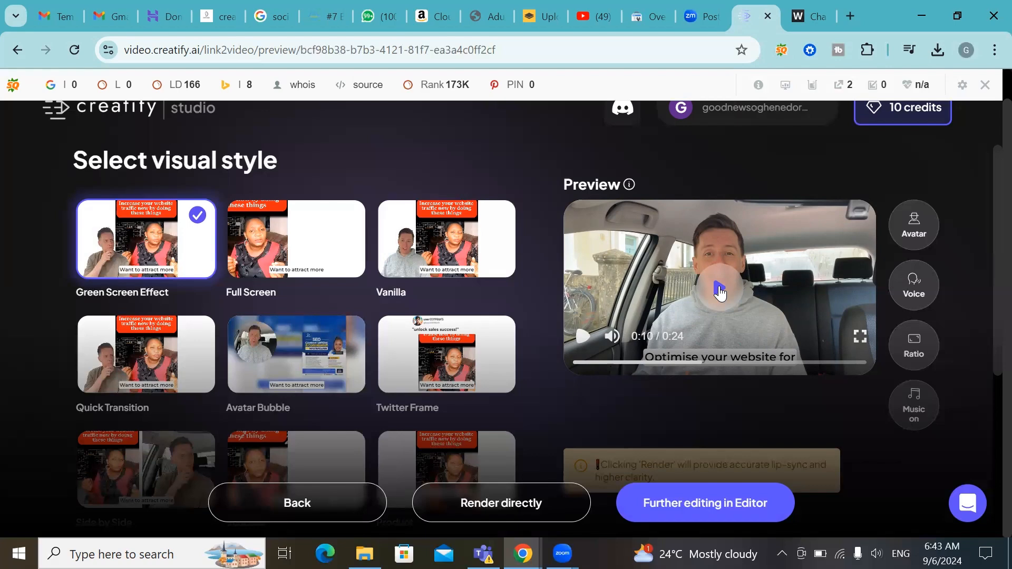
Switch the avatar to the woman in the yellow top and play the updated preview.
click(918, 230)
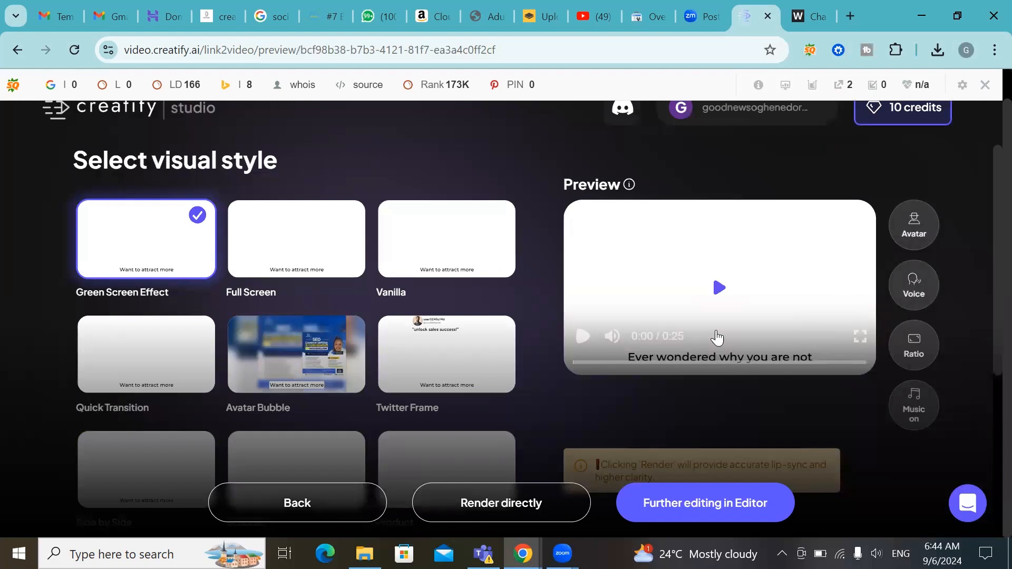
click(584, 339)
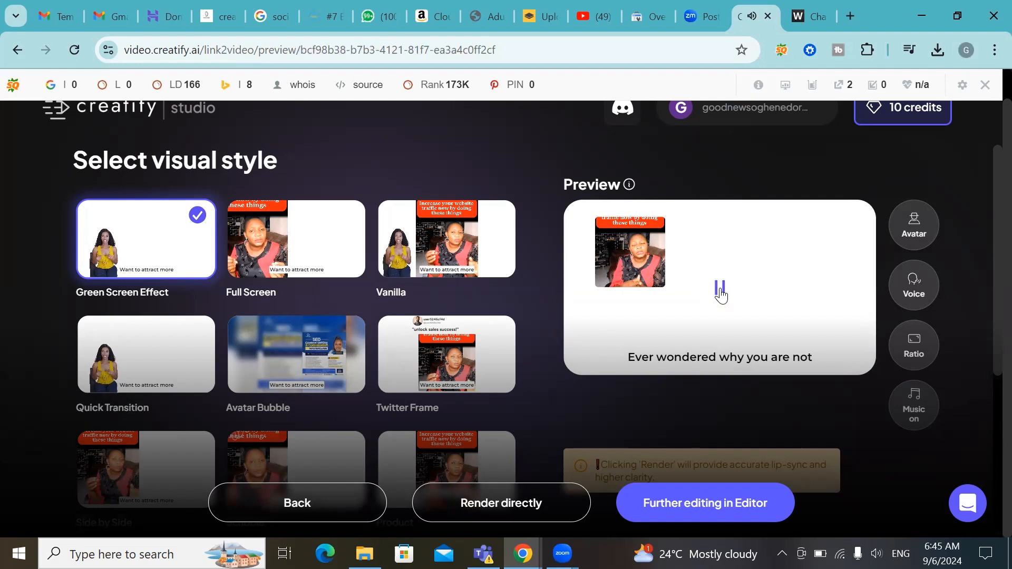
View the voice options without changing them and set the video's aspect ratio to 9×16.
click(917, 291)
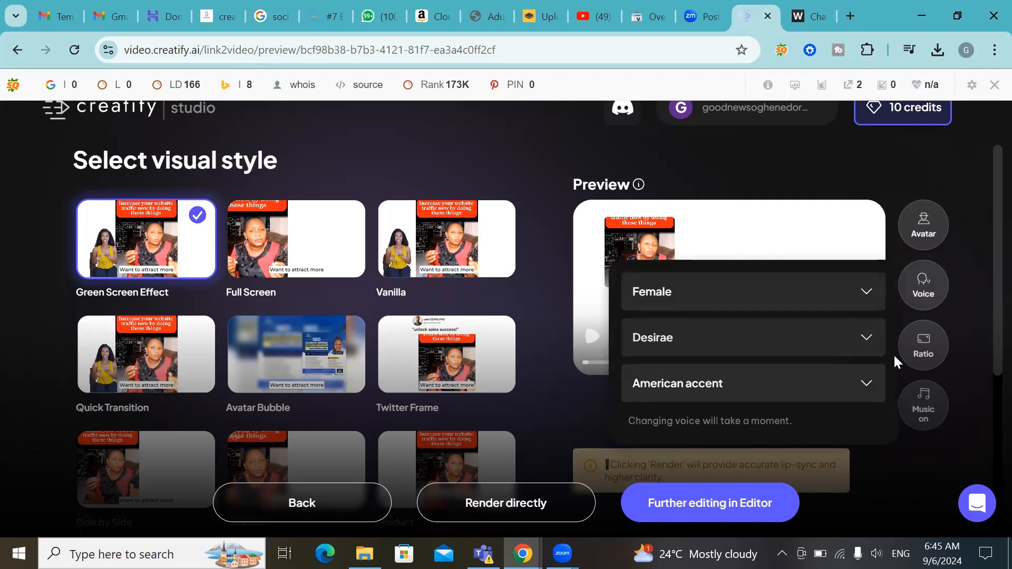
click(583, 408)
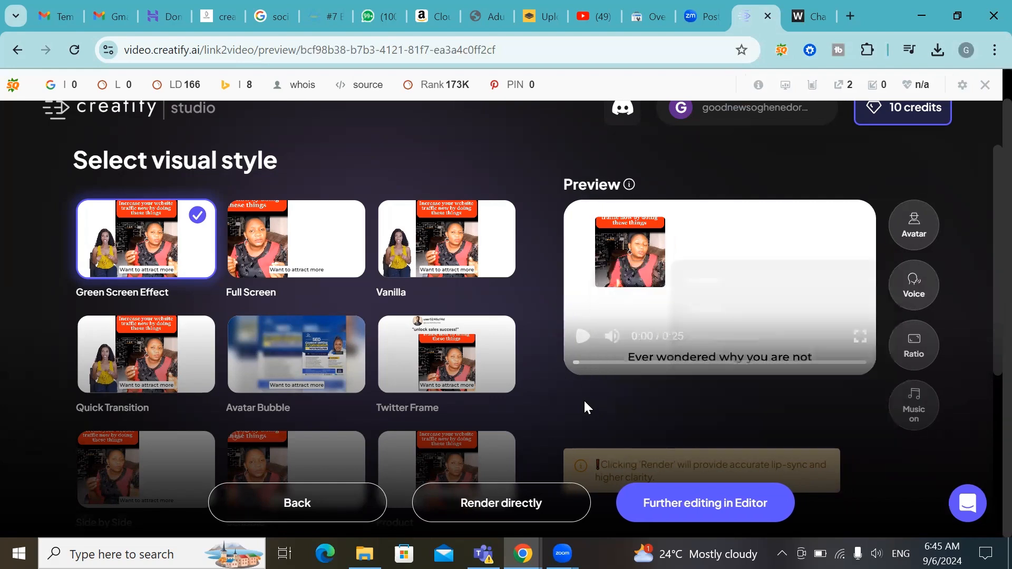
click(918, 344)
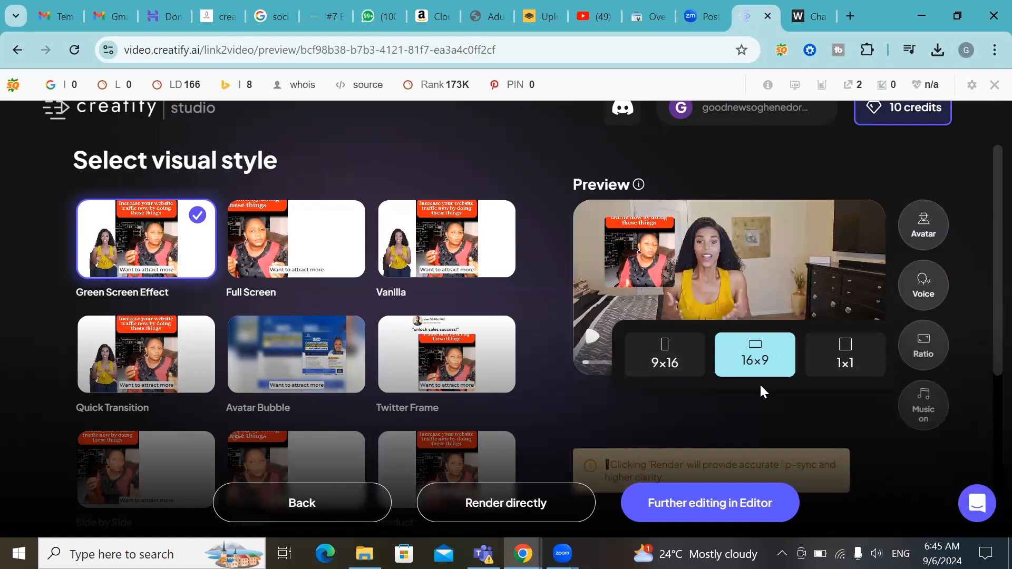
click(664, 352)
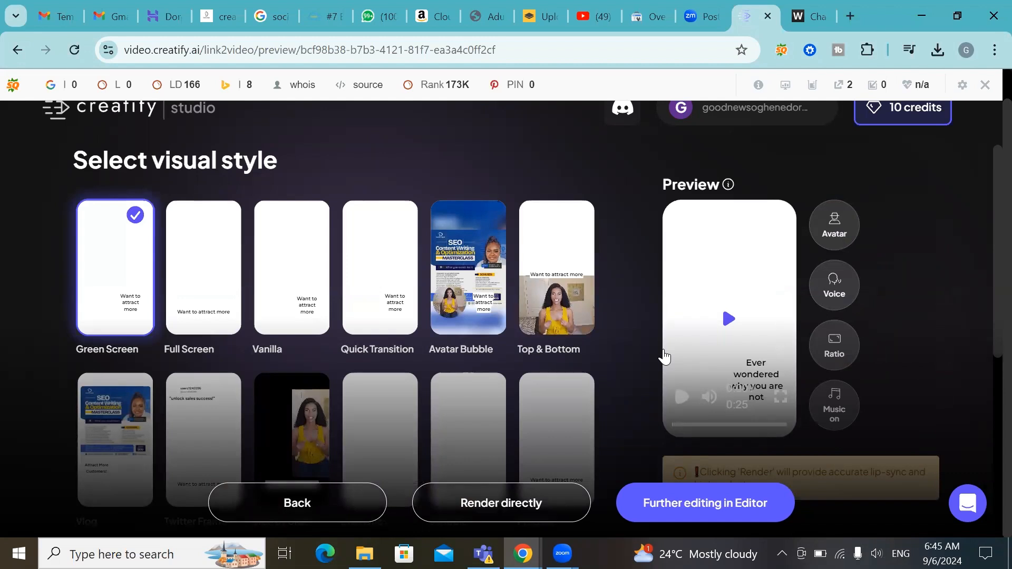
click(839, 347)
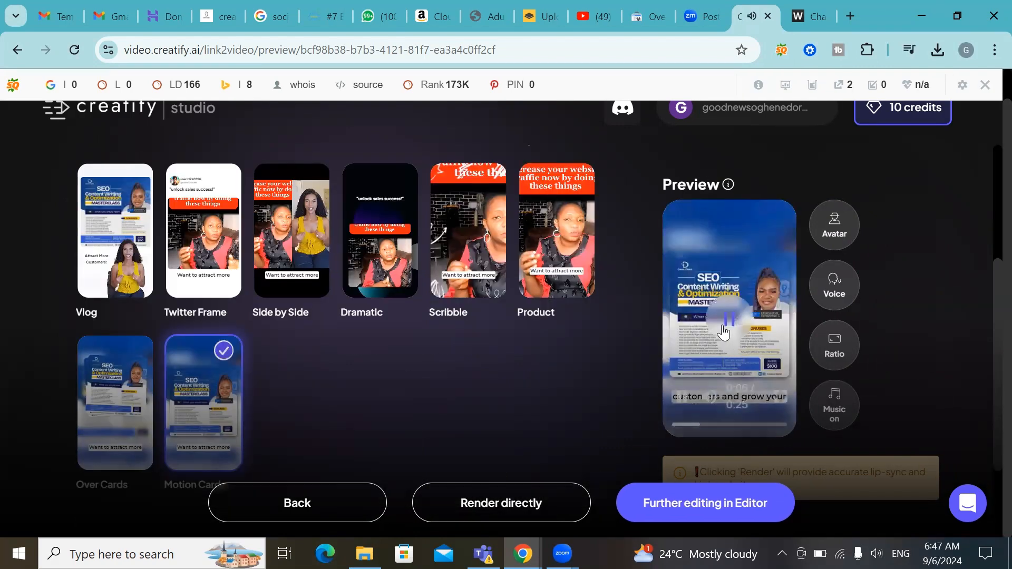
Pause the Motion Cards preview, switch the visual style to Over Cards and play its preview.
click(725, 331)
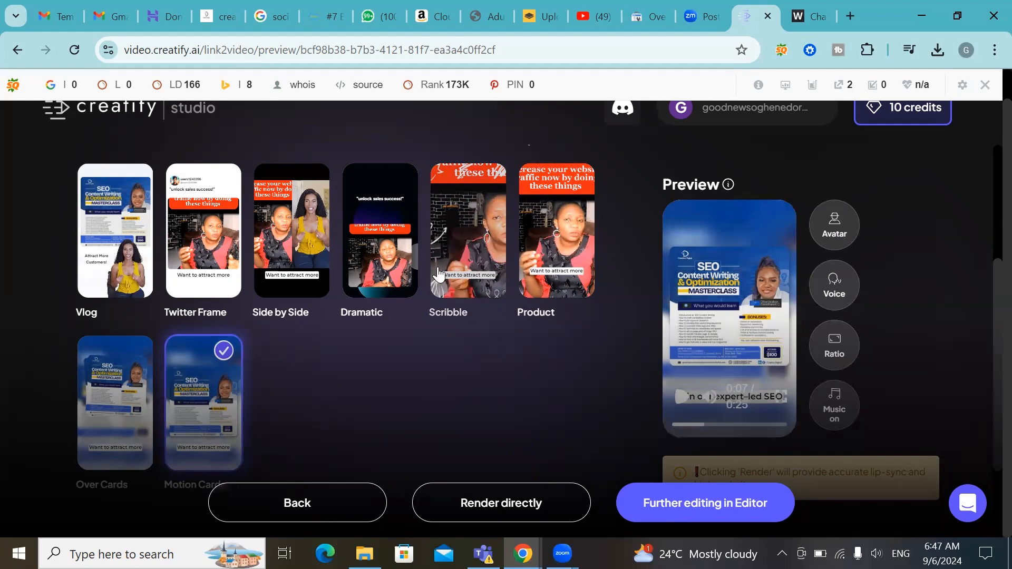
click(130, 411)
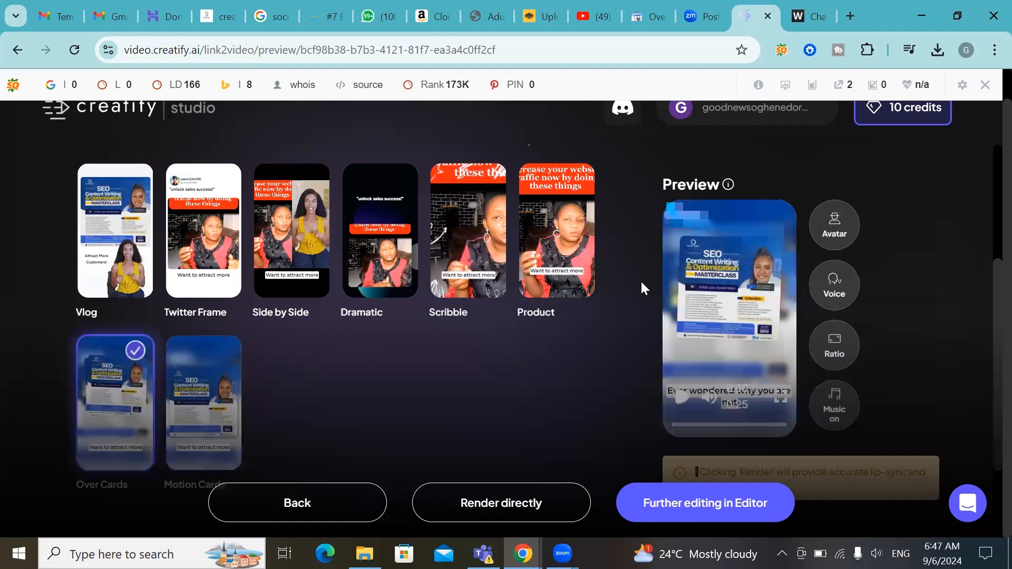
click(728, 318)
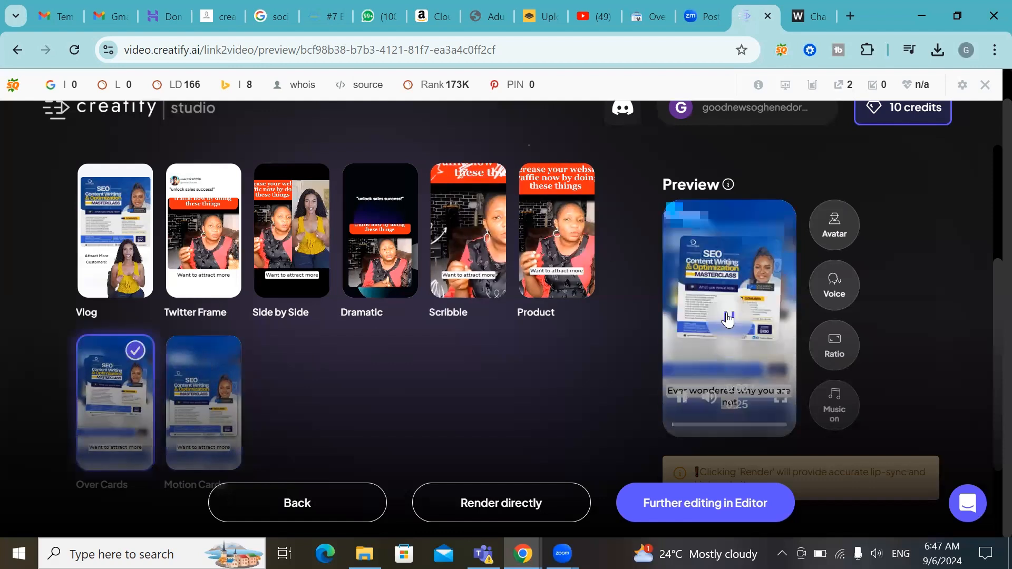